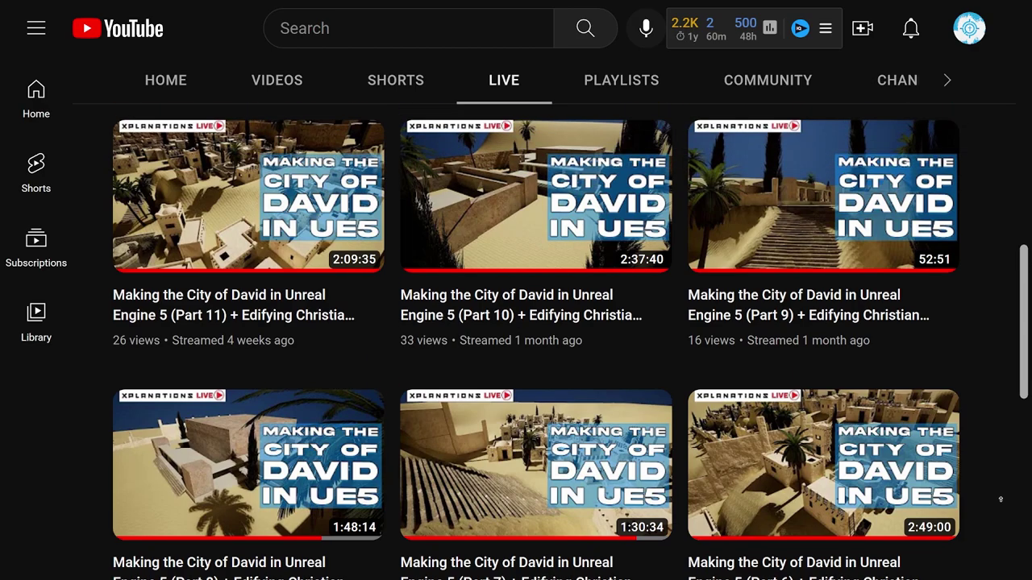
Scroll the LIVE tab up to reveal the newer City of David stream parts
{"action": "scroll", "coordinate": [1000, 499], "scroll_direction": "up", "scroll_amount": 5}
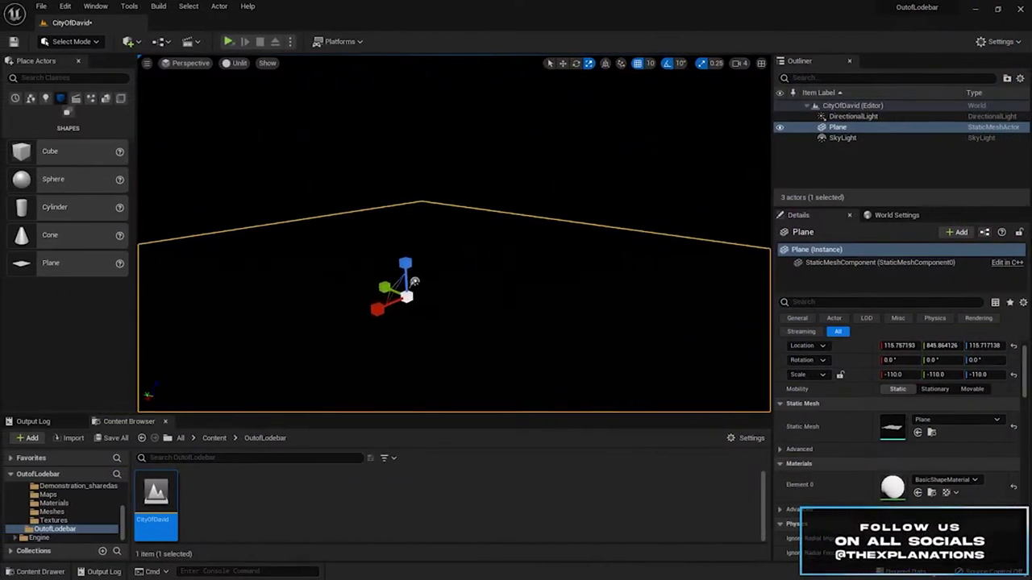
Deselect the Plane, switch the viewport from Unlit to Lit, and select the Landscape actor
{"action": "left_click", "coordinate": [422, 309]}
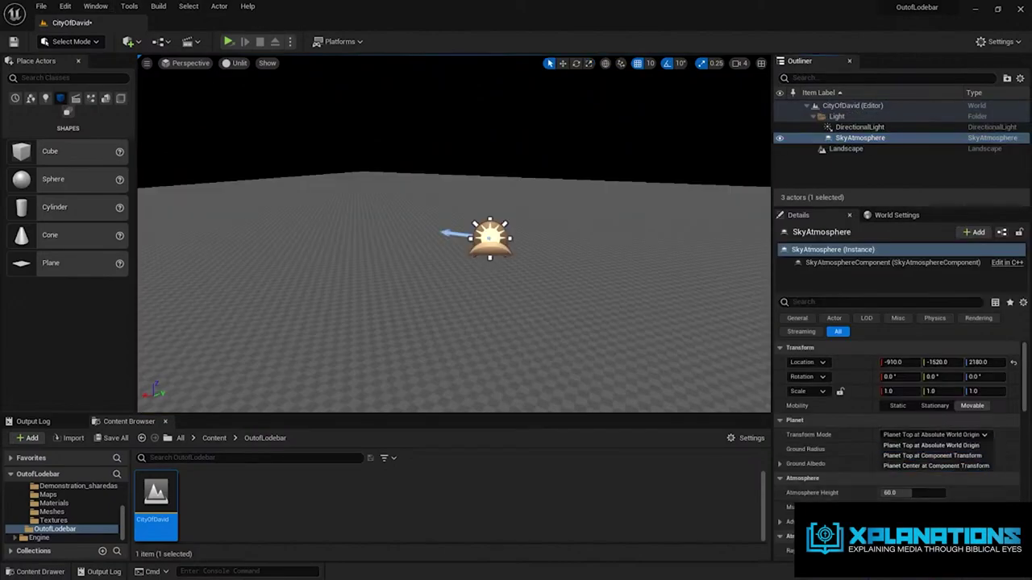
{"action": "left_click", "coordinate": [235, 62]}
{"action": "left_click", "coordinate": [258, 92]}
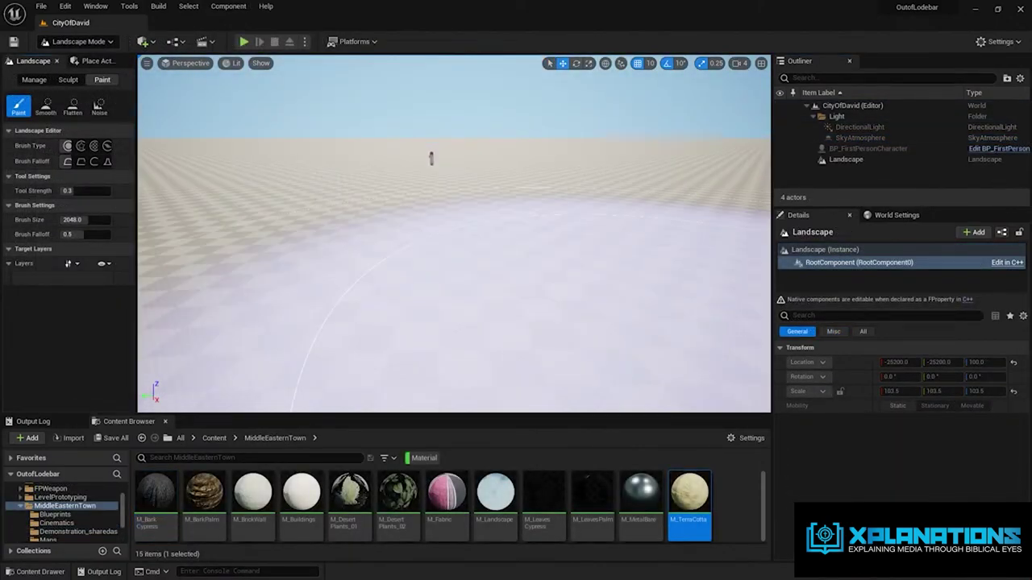
{"action": "left_click", "coordinate": [850, 160]}
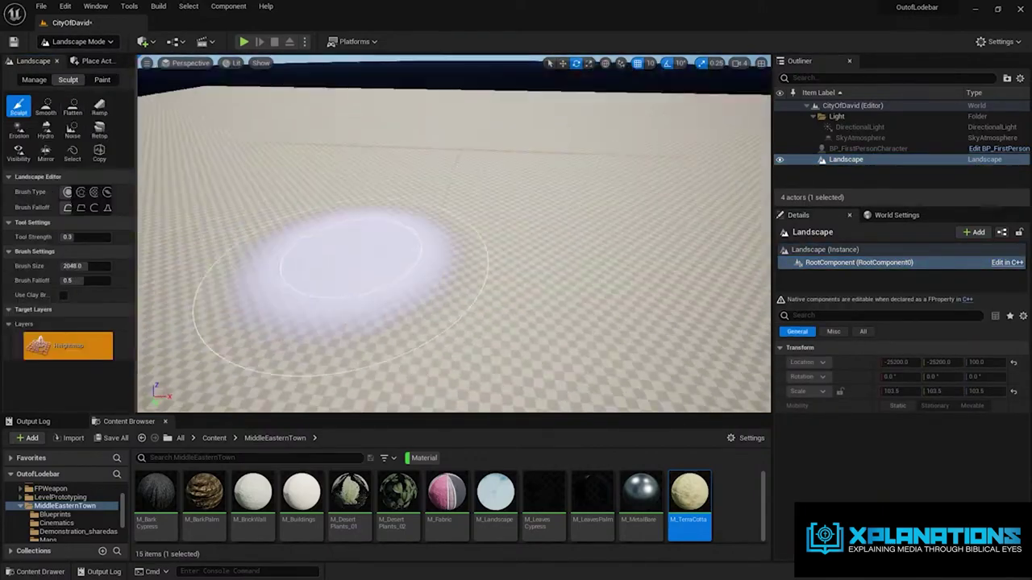
{"action": "key", "text": "super"}
Raise a hill on the landscape with the Sculpt brush, then switch to the Smooth tool
{"action": "mouse_move", "coordinate": [487, 569]}
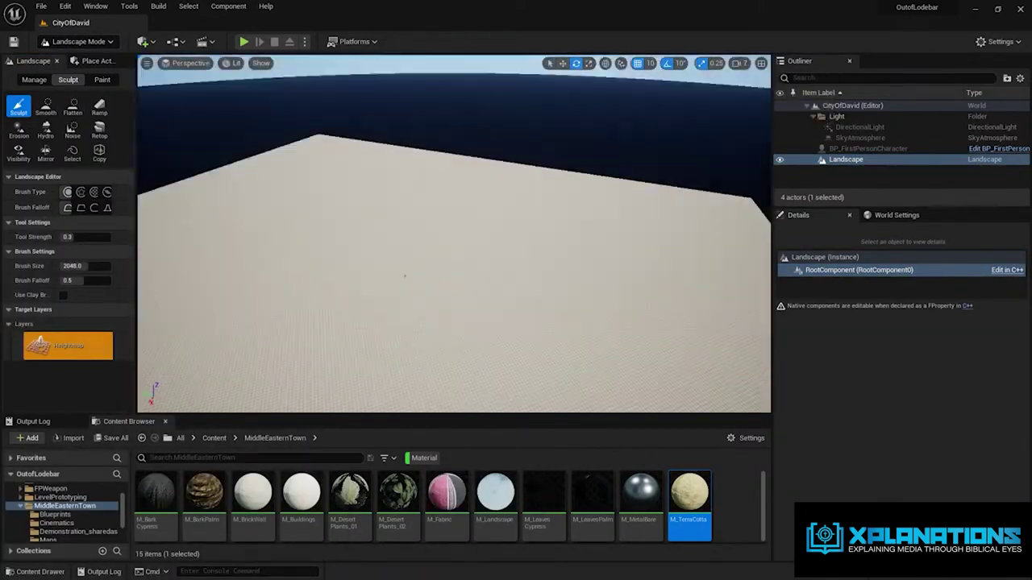
{"action": "left_click_drag", "start_coordinate": [564, 219], "coordinate": [427, 266]}
{"action": "left_click", "coordinate": [46, 105]}
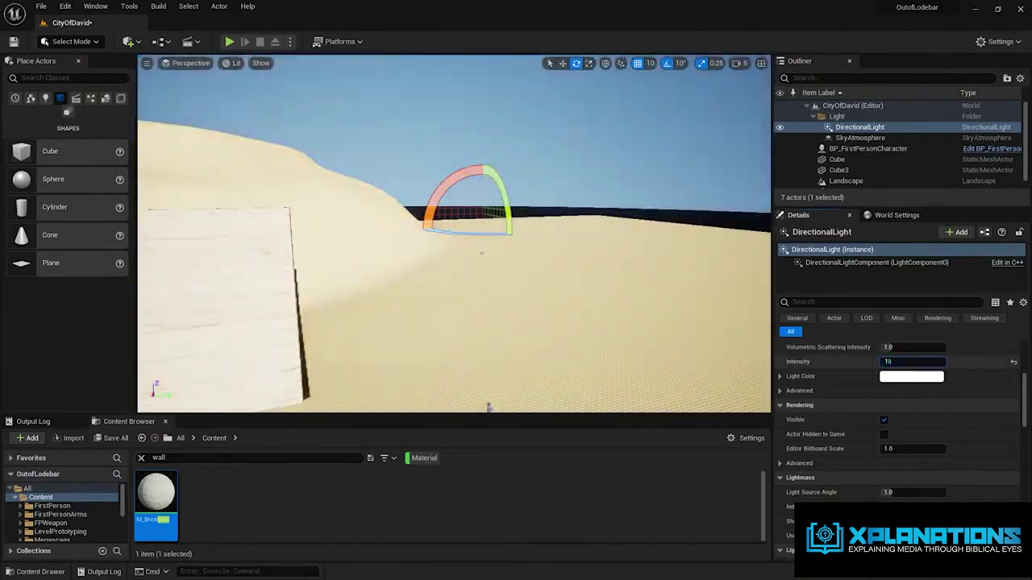
Lower the DirectionalLight intensity to 3.0 lux, frame the walls and enable grid snapping
{"action": "left_click", "coordinate": [911, 361]}
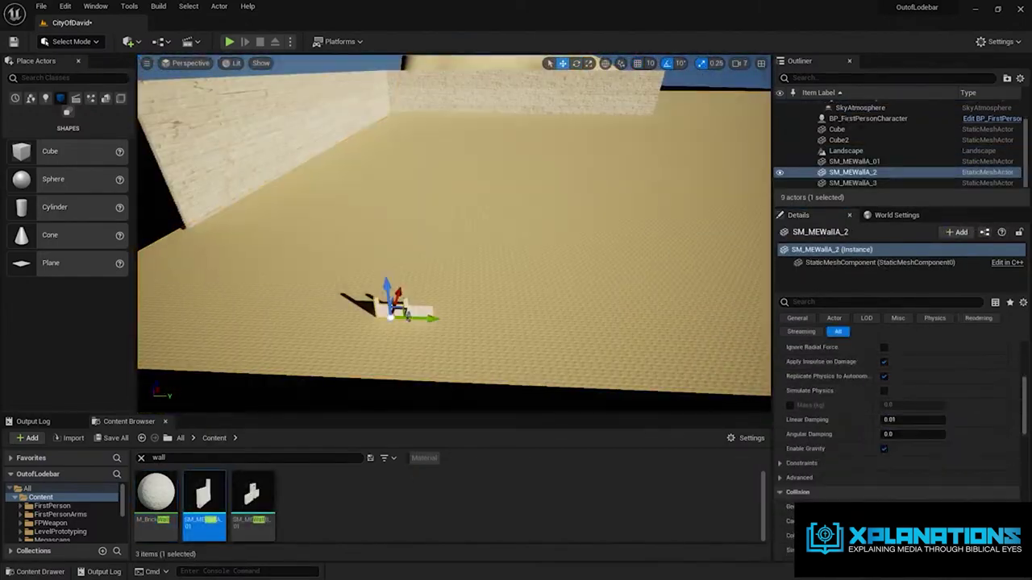
{"action": "key", "text": "f"}
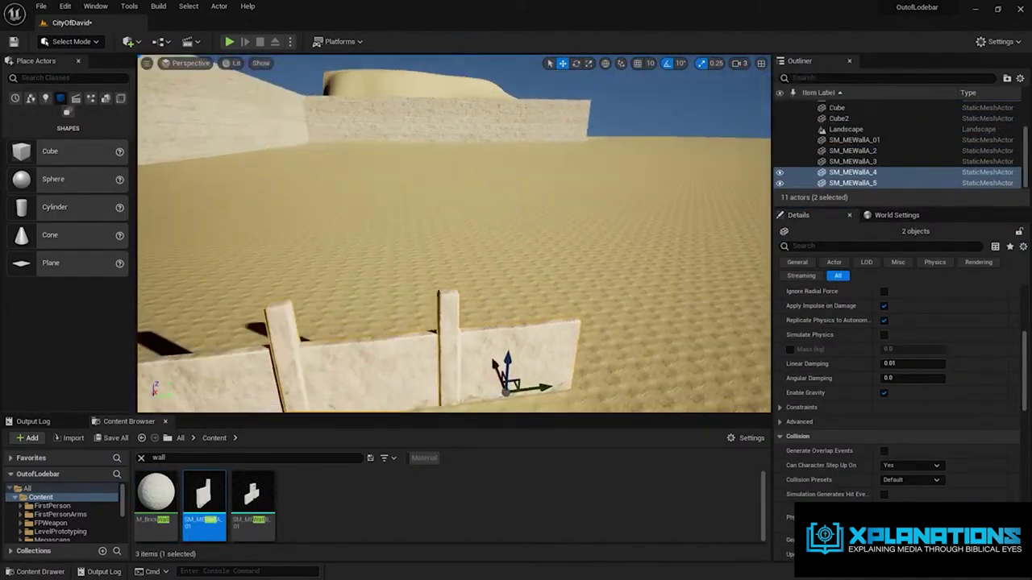
{"action": "left_click", "coordinate": [637, 63]}
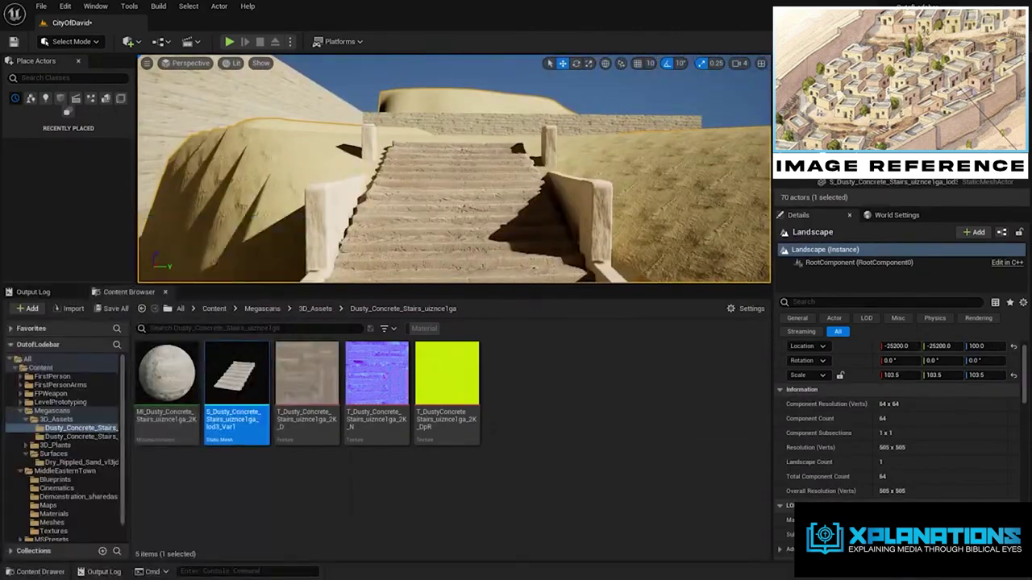
Deselect the Dusty Concrete Stairs asset
{"action": "key", "text": "Escape"}
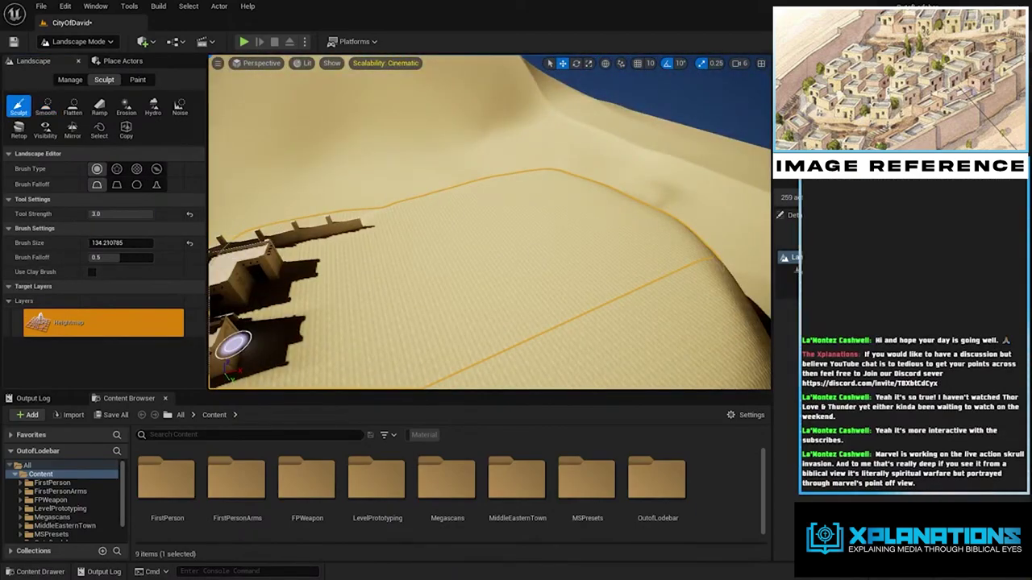
Enlarge and strengthen the Sculpt brush for reshaping the dunes
{"action": "left_click_drag", "start_coordinate": [117, 214], "coordinate": [98, 213]}
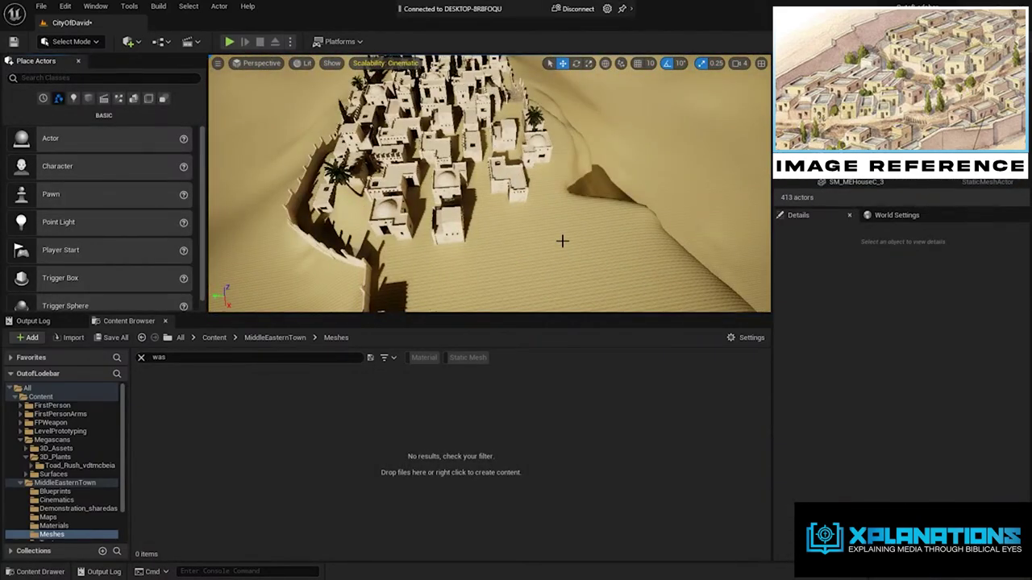
Bring up the context menu for the landscape in the viewport
{"action": "right_click", "coordinate": [567, 305]}
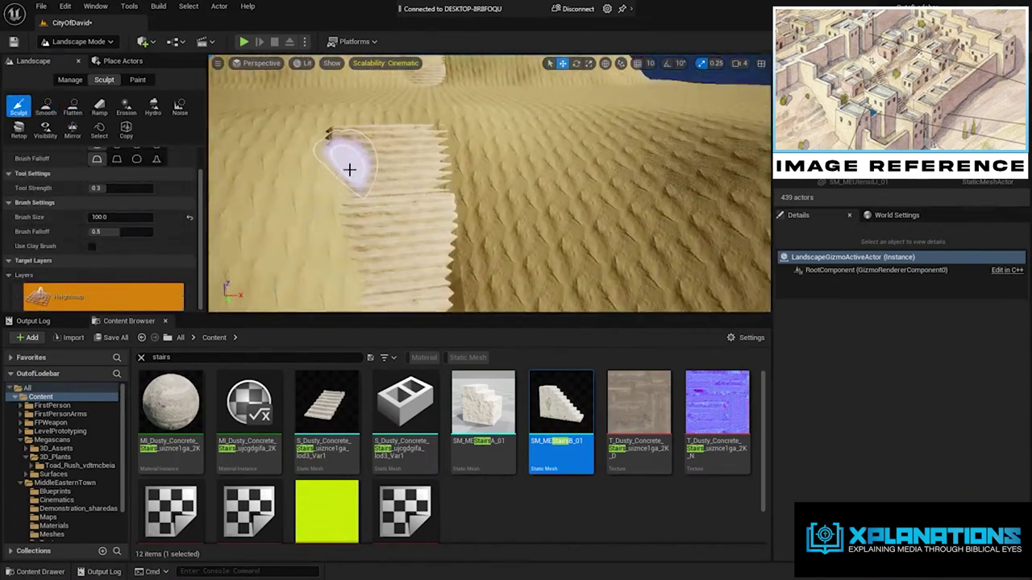
Switch the Landscape Mode tool to Ramp
{"action": "left_click", "coordinate": [99, 108]}
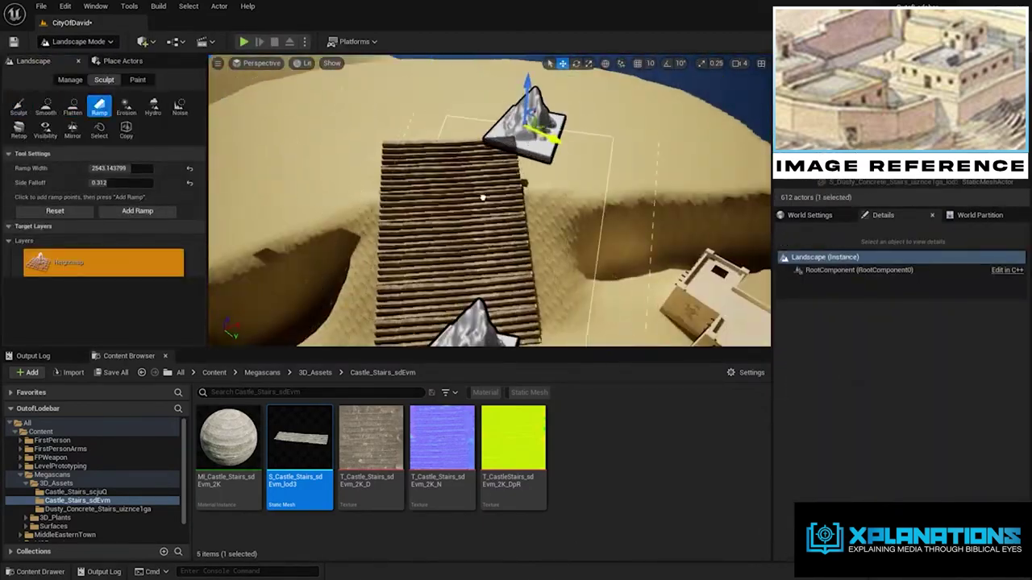
Zoom the view in close over the castle stairs
{"action": "right_click_drag", "start_coordinate": [482, 197], "coordinate": [483, 234]}
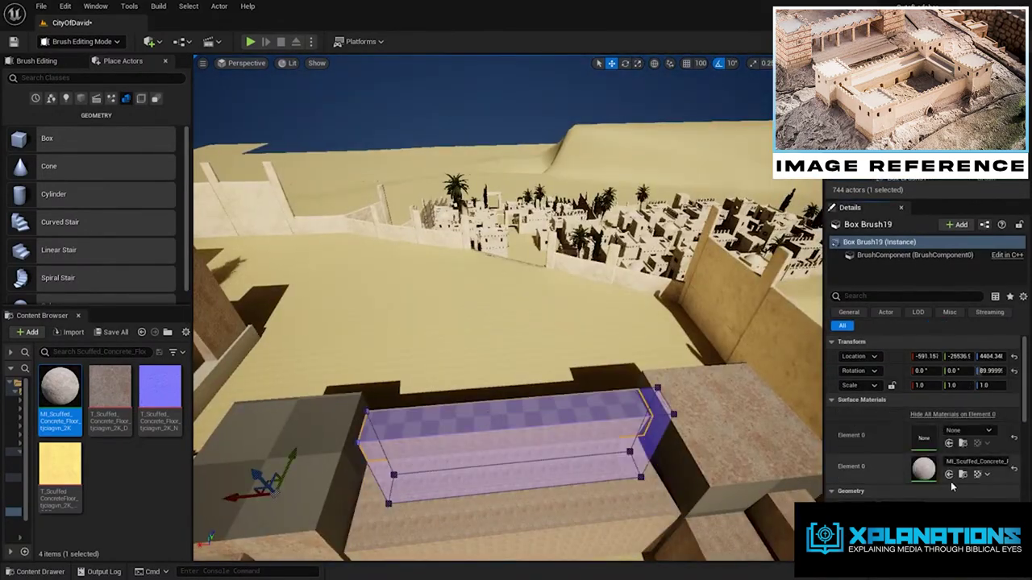
Bring up the texture scale choices for the box brush surfaces
{"action": "left_click", "coordinate": [872, 394]}
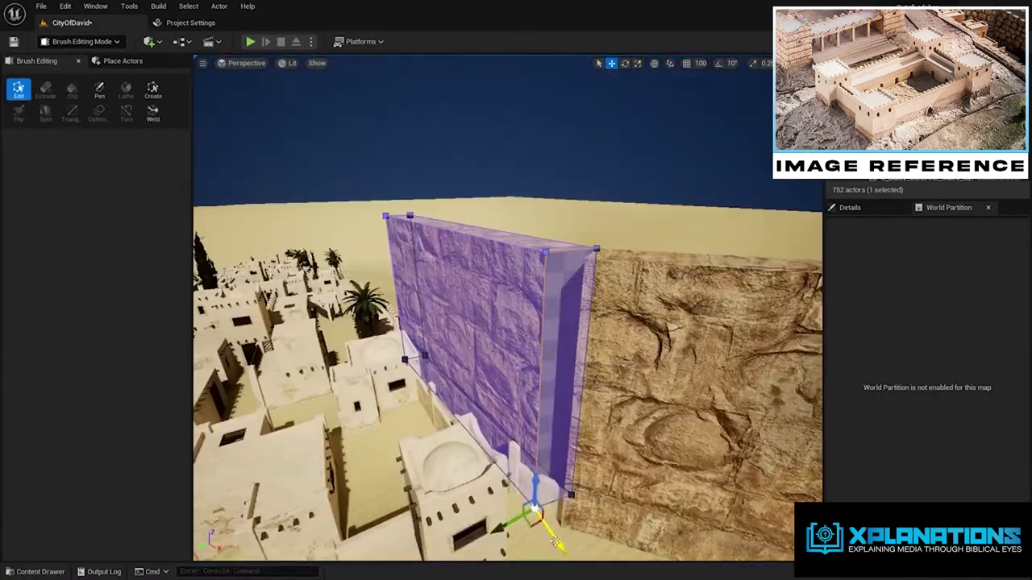
{"action": "mouse_move", "coordinate": [508, 322]}
{"action": "right_mouse_down"}
{"action": "mouse_move", "coordinate": [483, 315]}
{"action": "mouse_move", "coordinate": [597, 362]}
{"action": "mouse_move", "coordinate": [572, 350]}
{"action": "mouse_move", "coordinate": [600, 84]}
{"action": "right_mouse_up"}
{"action": "key", "text": "shift+1"}
{"action": "key", "text": "shift+5"}
{"action": "key", "text": "shift+7"}
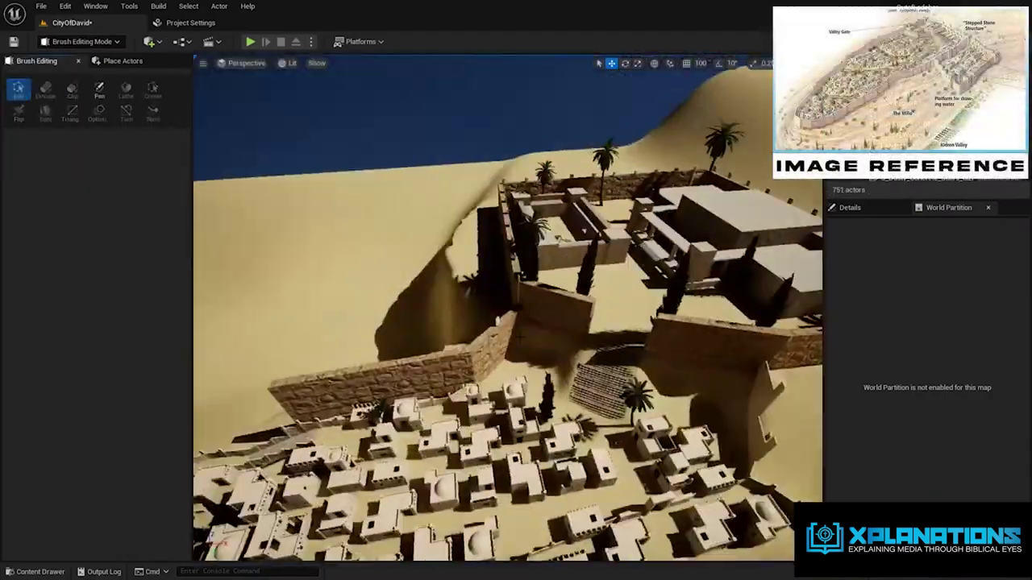
{"action": "right_click", "coordinate": [600, 85]}
{"action": "left_click", "coordinate": [782, 332]}
{"action": "mouse_move", "coordinate": [782, 332]}
{"action": "right_mouse_down"}
{"action": "mouse_move", "coordinate": [500, 330]}
{"action": "mouse_move", "coordinate": [556, 327]}
{"action": "mouse_move", "coordinate": [516, 322]}
{"action": "mouse_move", "coordinate": [540, 322]}
{"action": "right_mouse_up"}
{"action": "key", "text": "Escape"}
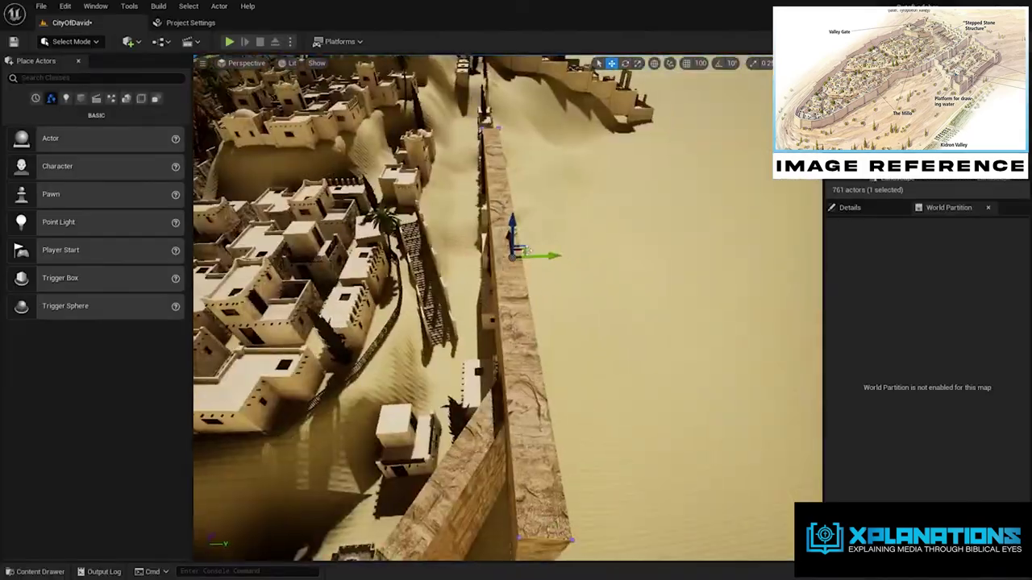
Move the new wall piece into place, group the wall pieces, and raise a sand hill
{"action": "right_click_drag", "start_coordinate": [516, 322], "coordinate": [532, 322]}
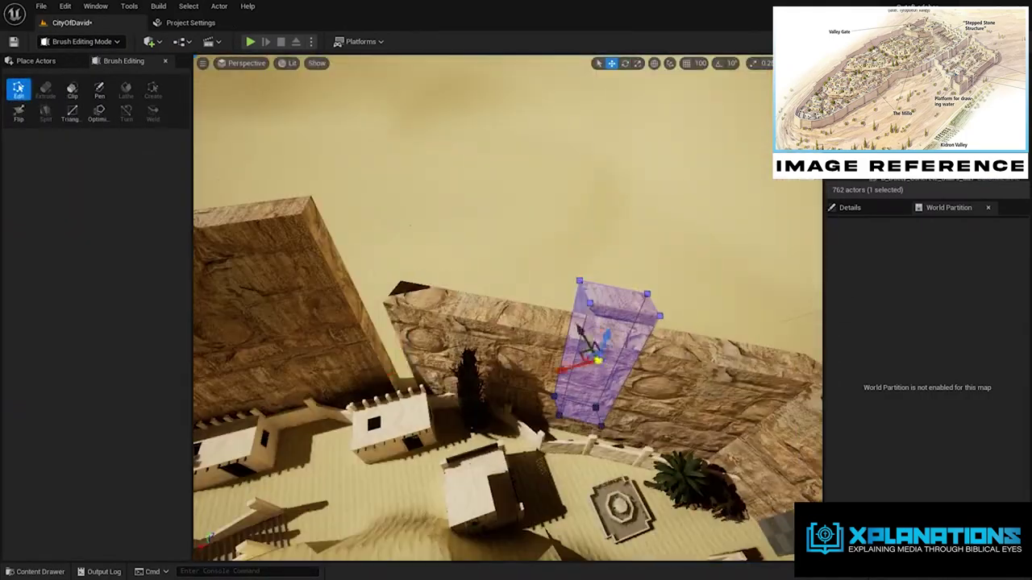
{"action": "right_click", "coordinate": [548, 337]}
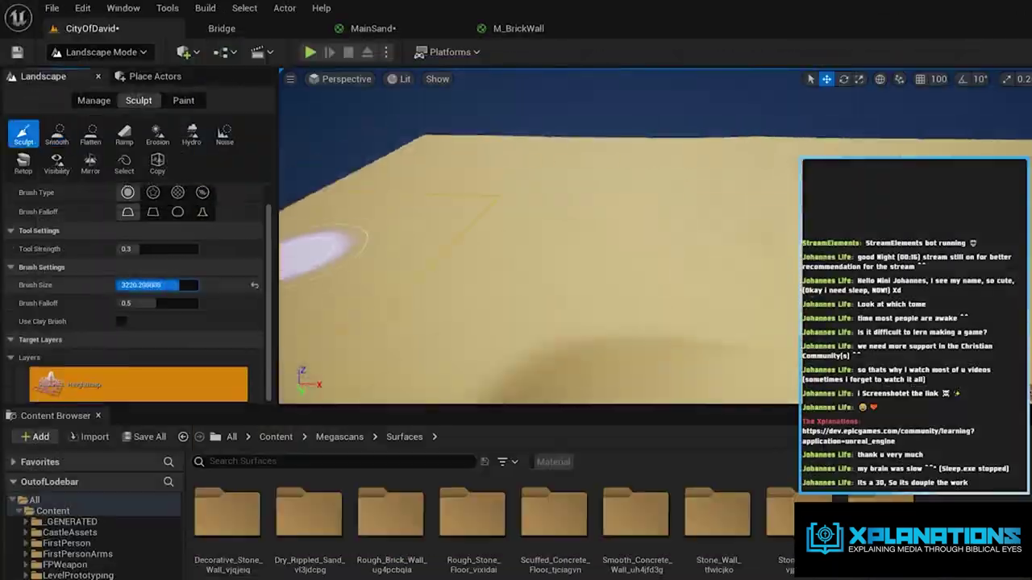
{"action": "mouse_move", "coordinate": [368, 242]}
{"action": "left_mouse_down"}
{"action": "mouse_move", "coordinate": [645, 210]}
{"action": "mouse_move", "coordinate": [612, 173]}
{"action": "mouse_move", "coordinate": [596, 78]}
{"action": "left_mouse_up"}
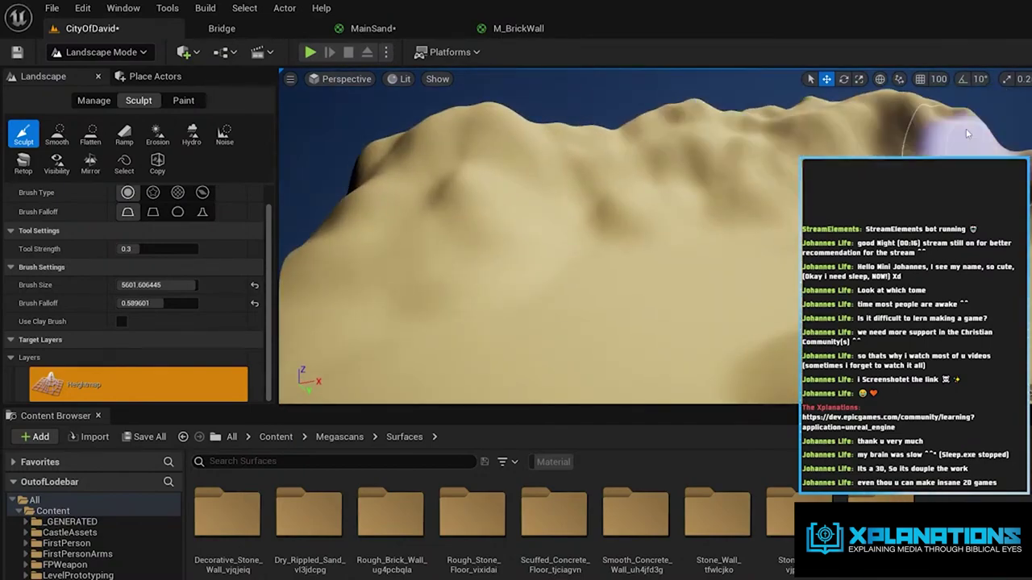
Raise more rolling bumps across the sand dunes with the sculpt brush
{"action": "left_click_drag", "start_coordinate": [620, 258], "coordinate": [626, 255]}
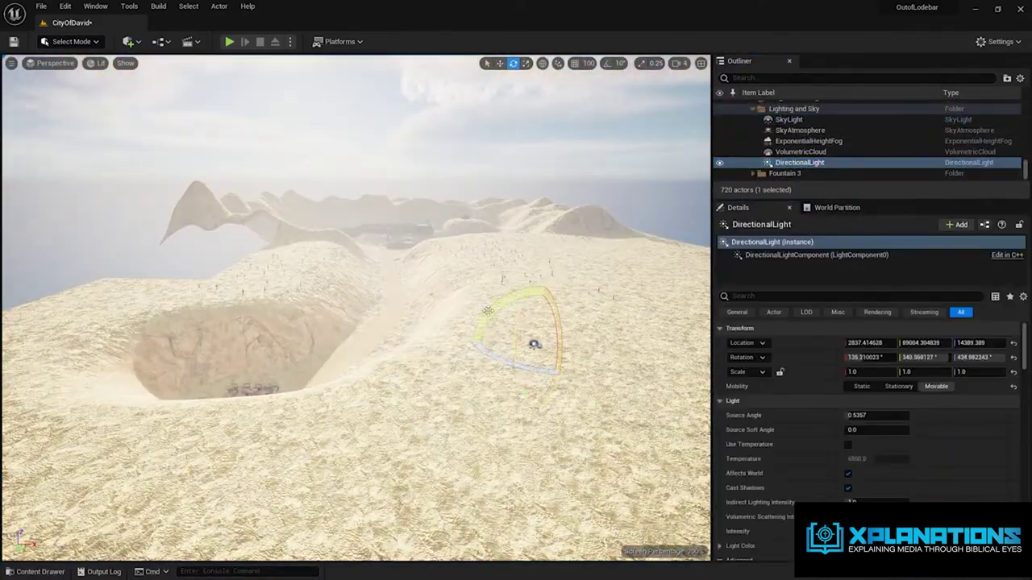
Lower the DirectionalLight's intensity to 6 lux
{"action": "left_click_drag", "start_coordinate": [865, 494], "coordinate": [792, 500]}
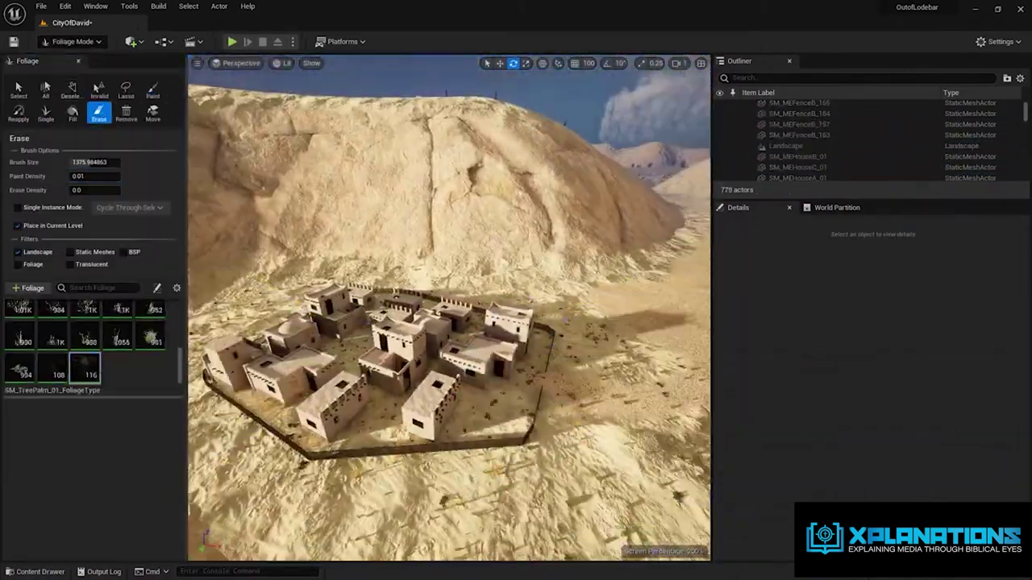
Stop foliage painting and return to Select Mode with Shift+1
{"action": "key", "text": "shift+1"}
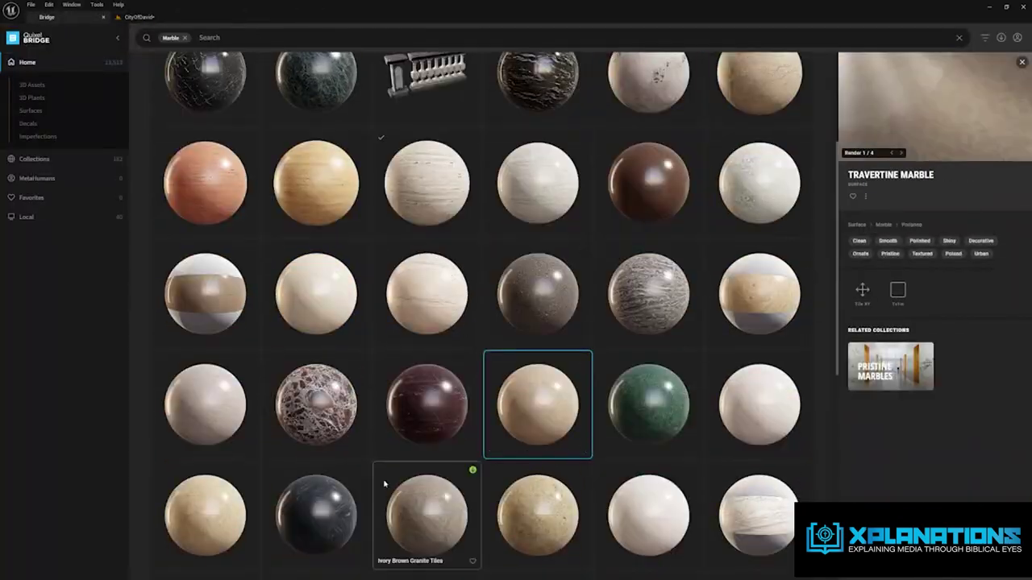
Scroll down through the added food assets in Quixel Bridge
{"action": "scroll", "coordinate": [484, 322], "scroll_direction": "down", "scroll_amount": 3}
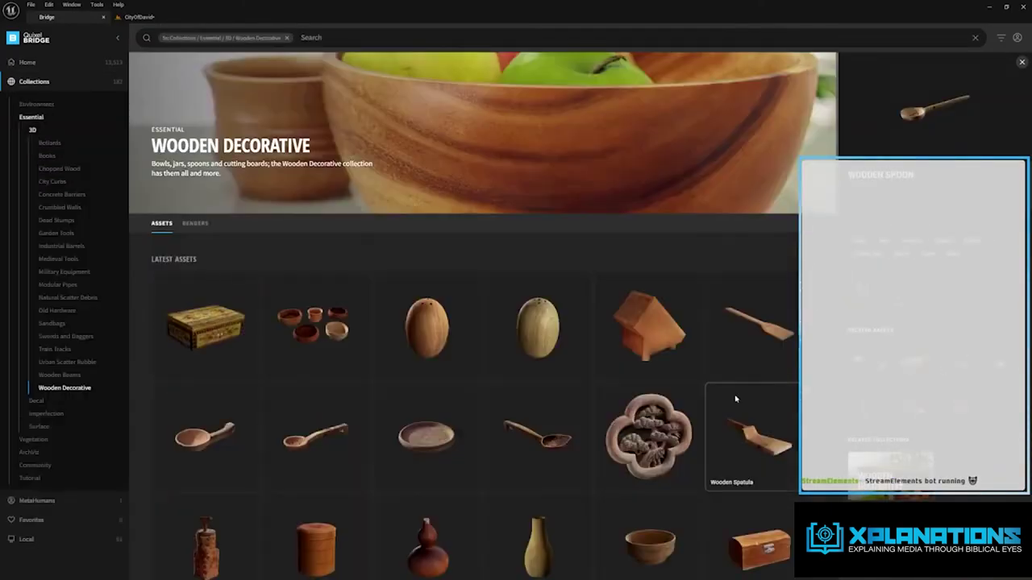
Scroll down through the 'fork' search results in Quixel Bridge
{"action": "scroll", "coordinate": [469, 311], "scroll_direction": "down", "scroll_amount": 5}
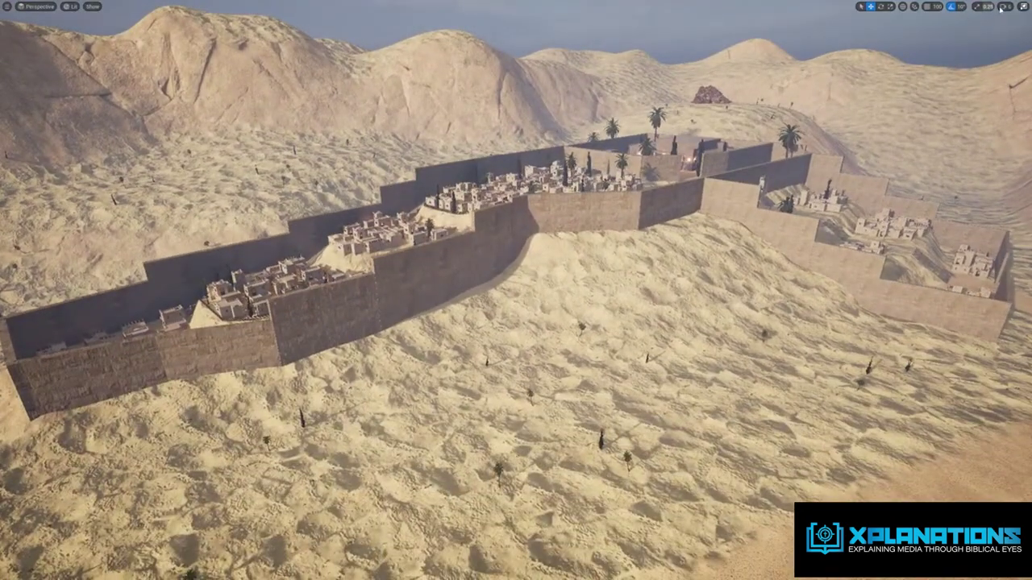
Adjust the viewport camera's movement speed
{"action": "left_click", "coordinate": [1000, 7]}
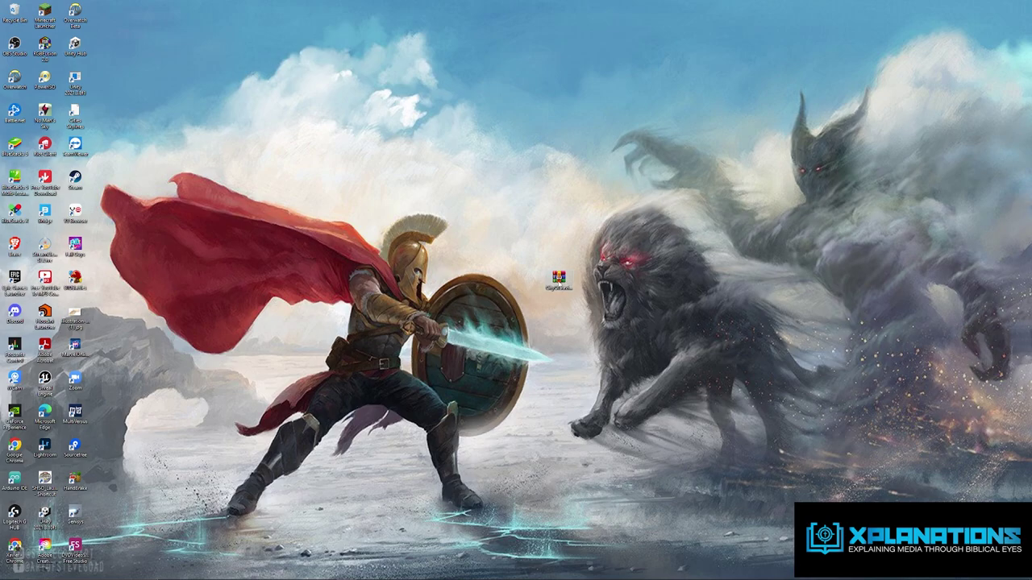
Extract the CityOfDavid archive into its own folder and place that folder on the desktop
{"action": "right_click", "coordinate": [557, 282]}
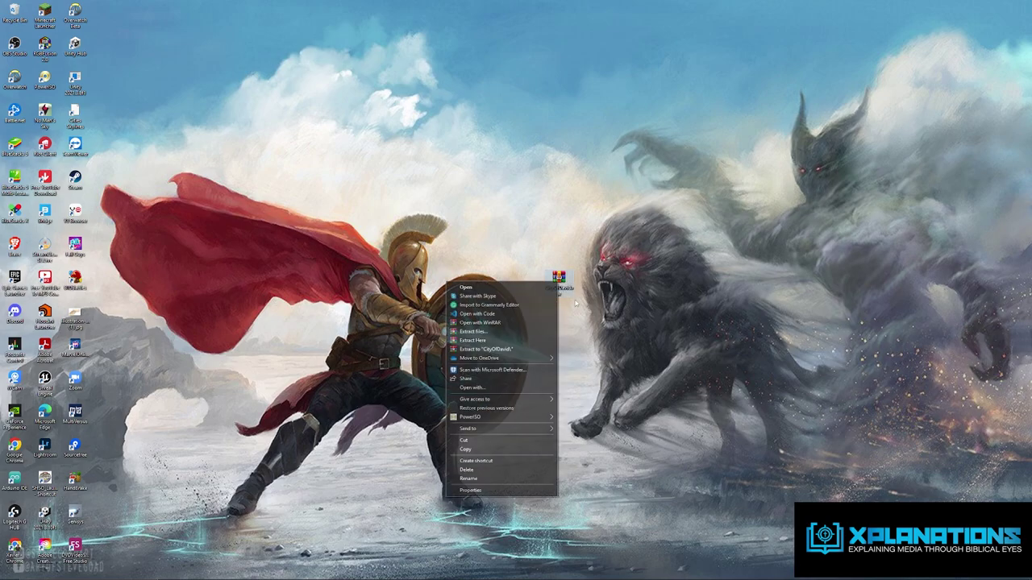
{"action": "left_click", "coordinate": [501, 349]}
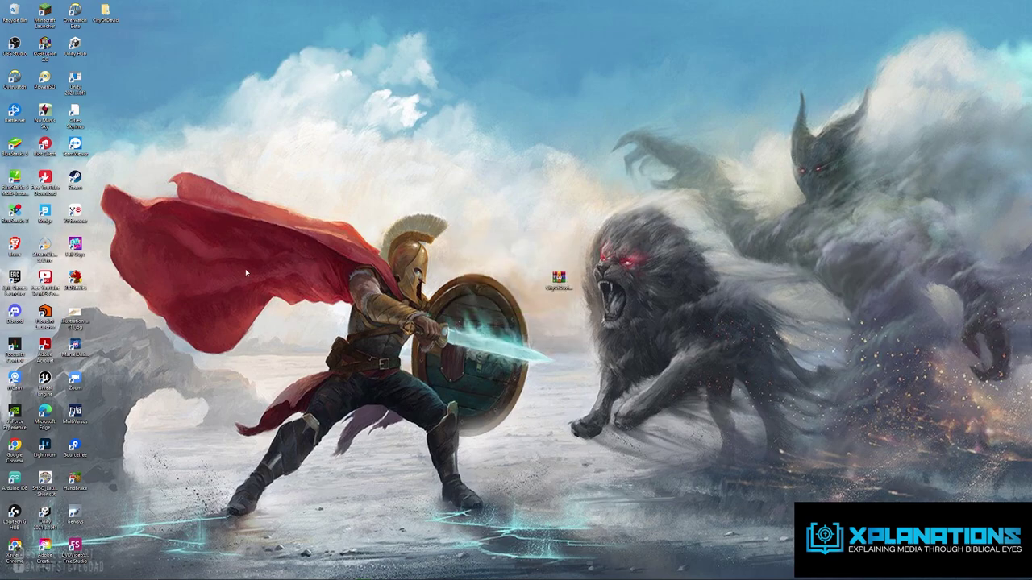
{"action": "left_click_drag", "start_coordinate": [522, 302], "coordinate": [512, 274]}
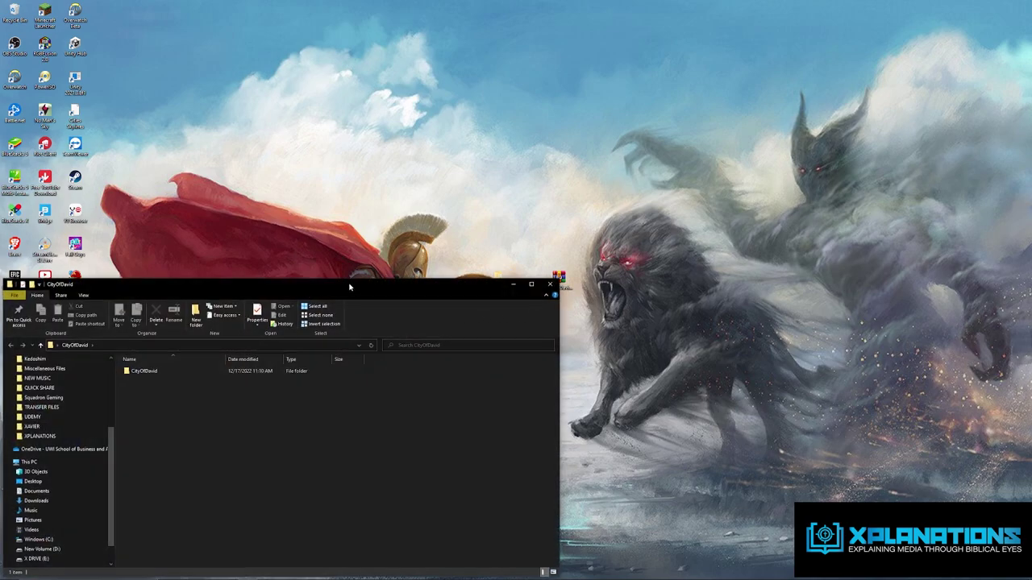
Open CityOfDavid > Windows and launch the packaged OutofLodebar.exe game
{"action": "left_click_drag", "start_coordinate": [349, 286], "coordinate": [518, 180]}
{"action": "double_click", "coordinate": [369, 268]}
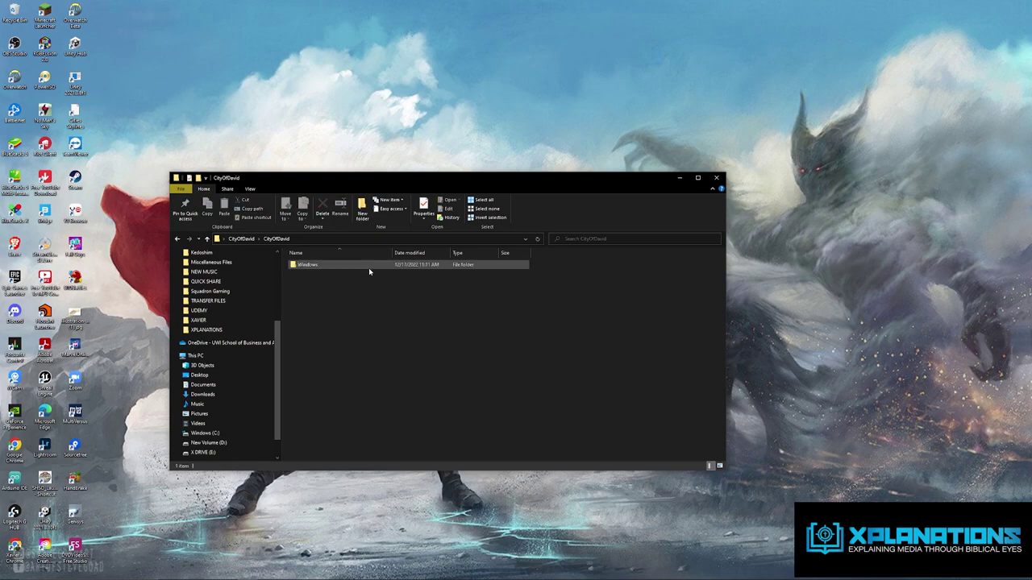
{"action": "double_click", "coordinate": [323, 265]}
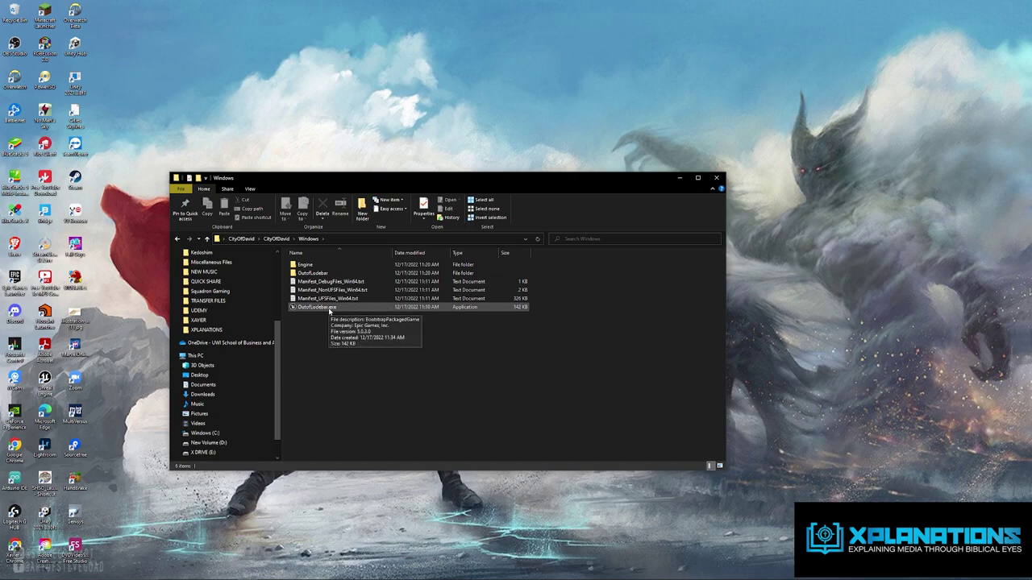
{"action": "left_click", "coordinate": [329, 310]}
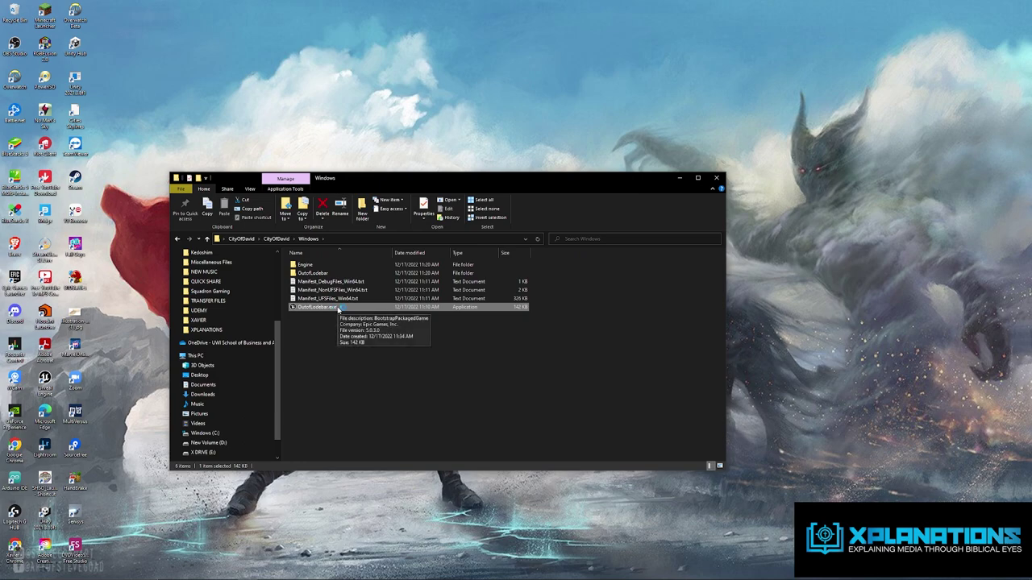
{"action": "double_click", "coordinate": [329, 307]}
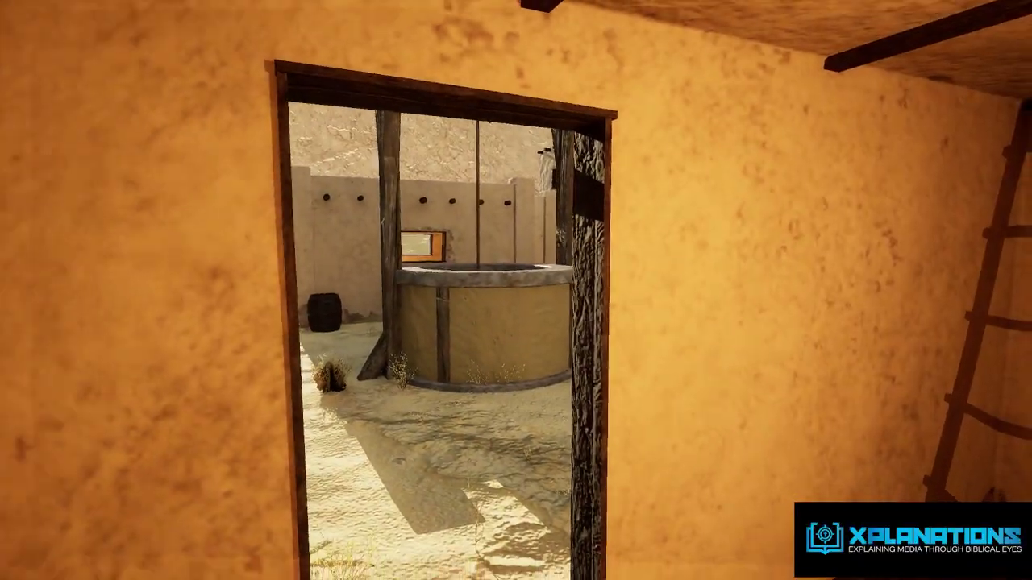
Walk through the doorway past the courtyard well, back away, then open the GeForce overlay
{"action": "key", "text": "w"}
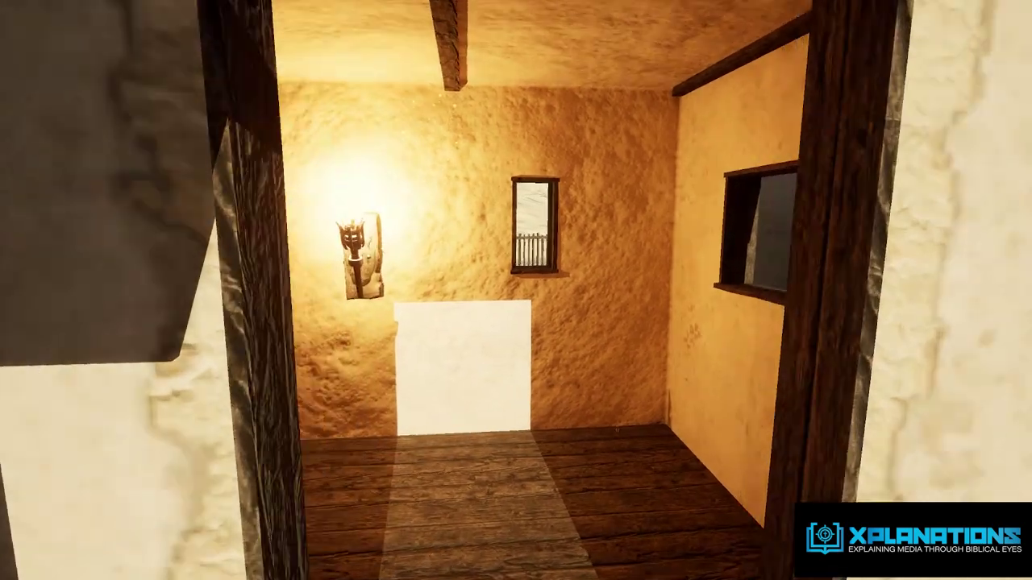
{"action": "key", "text": "w"}
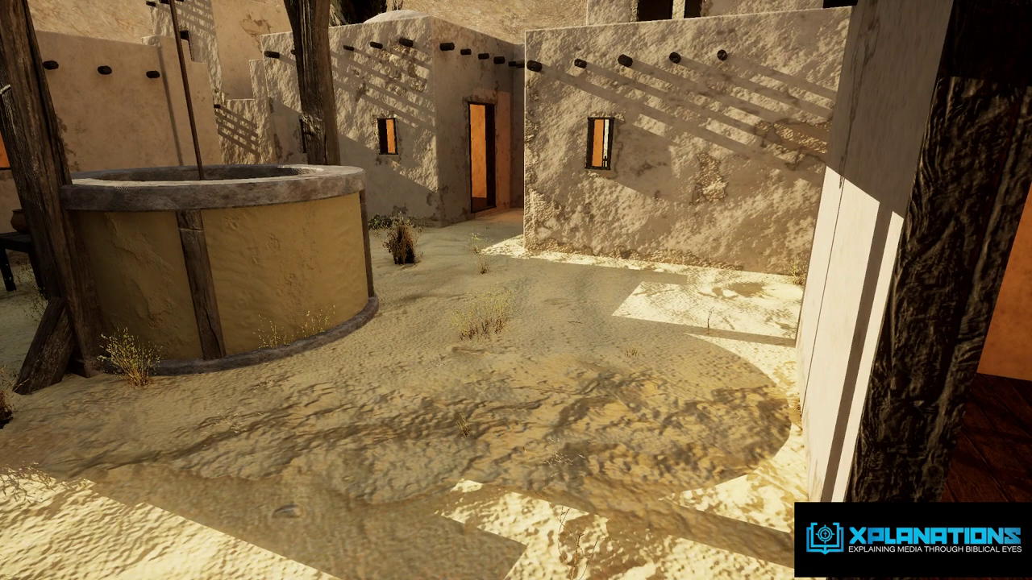
{"action": "key", "text": "w"}
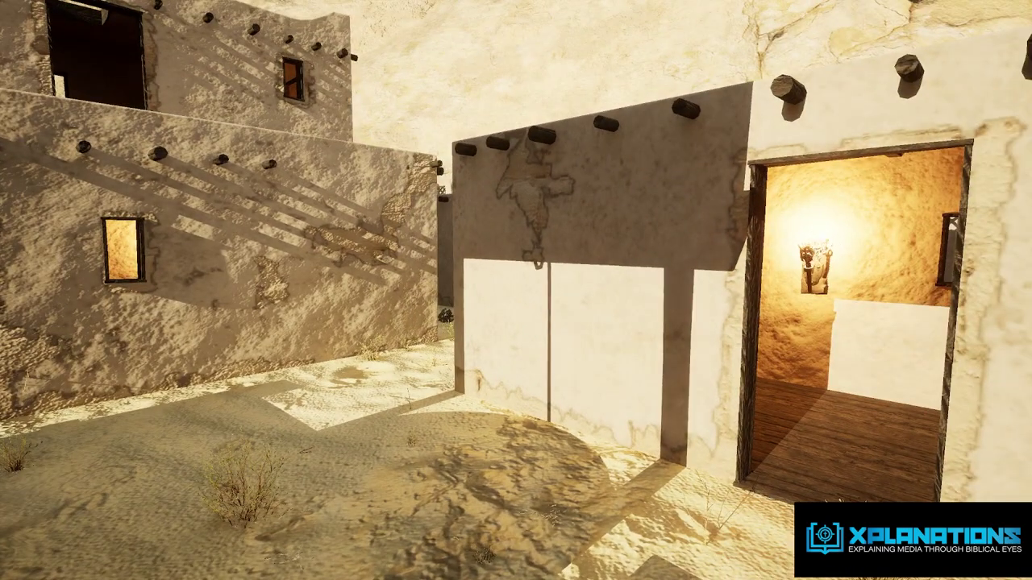
{"action": "key", "text": "s"}
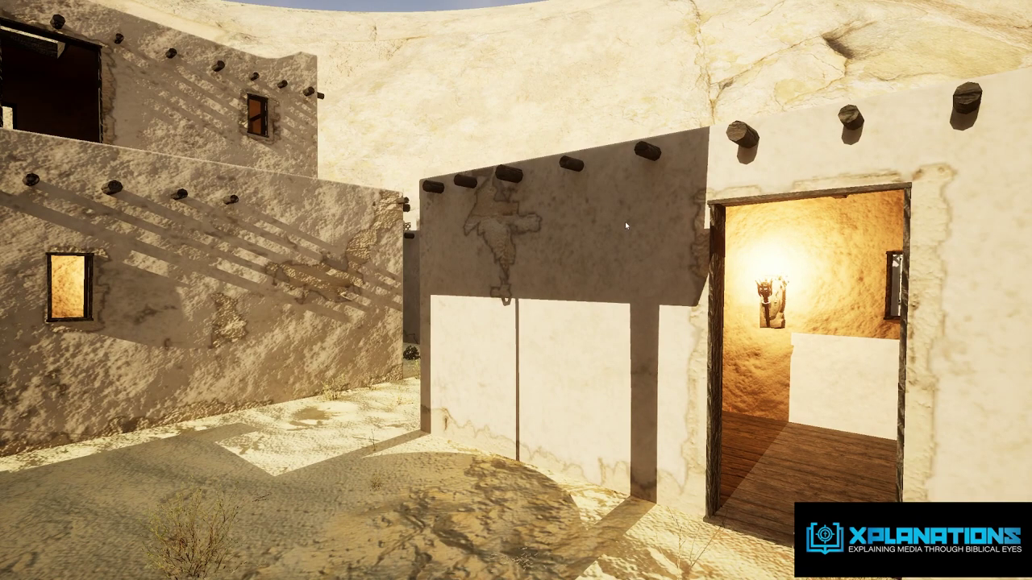
{"action": "key", "text": "alt+z"}
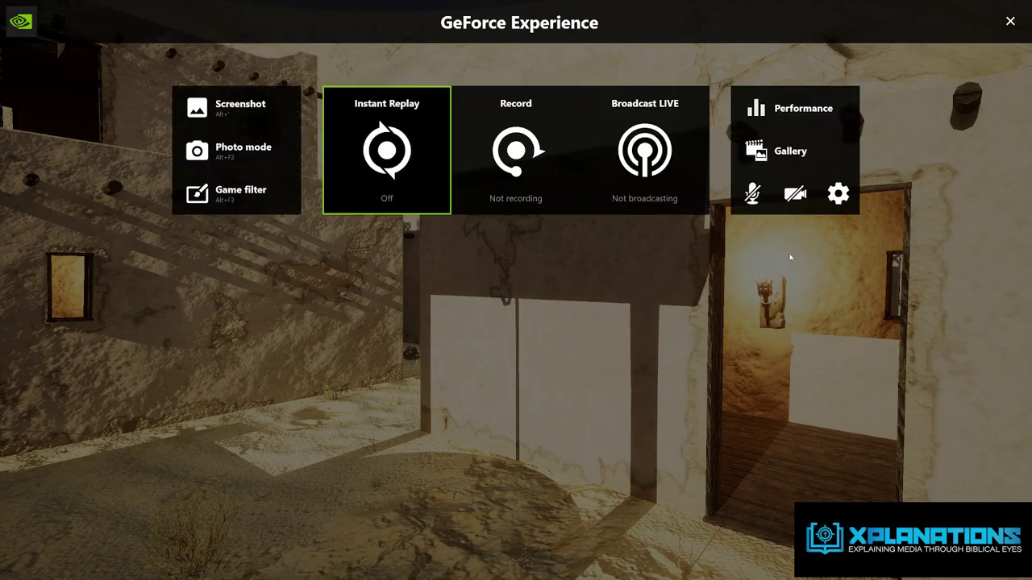
Place the Basic performance overlay (GPU, FPS, latency, utilization) at the screen's lower left
{"action": "left_click", "coordinate": [838, 194]}
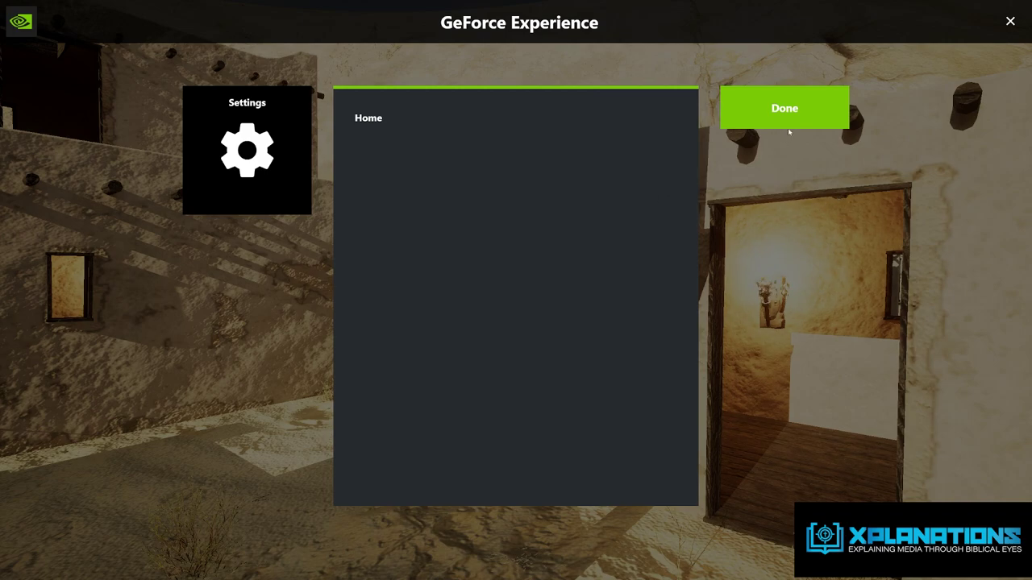
{"action": "scroll", "coordinate": [550, 279], "scroll_direction": "down", "scroll_amount": 4}
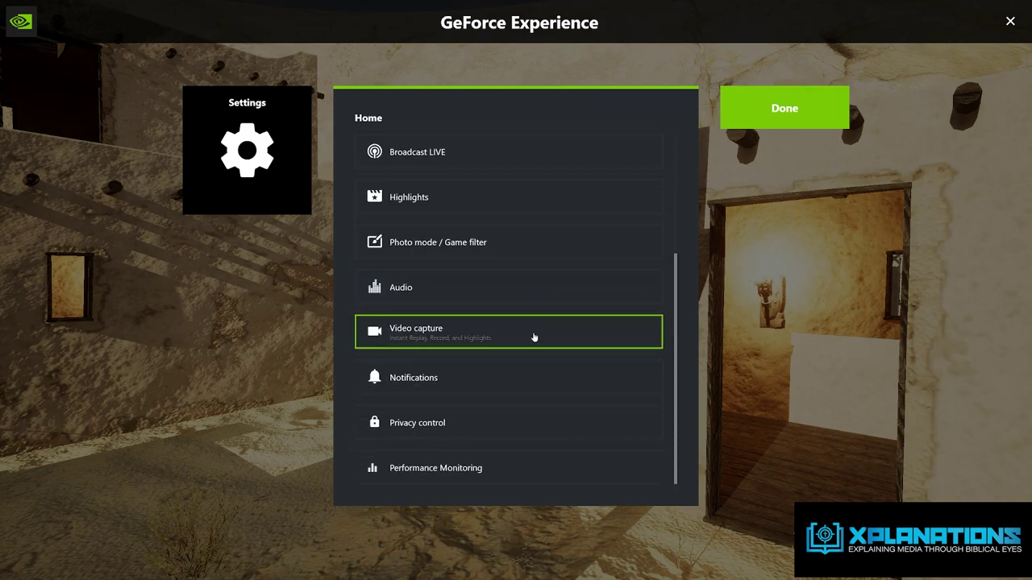
{"action": "scroll", "coordinate": [533, 336], "scroll_direction": "up", "scroll_amount": 4}
{"action": "left_click", "coordinate": [446, 210]}
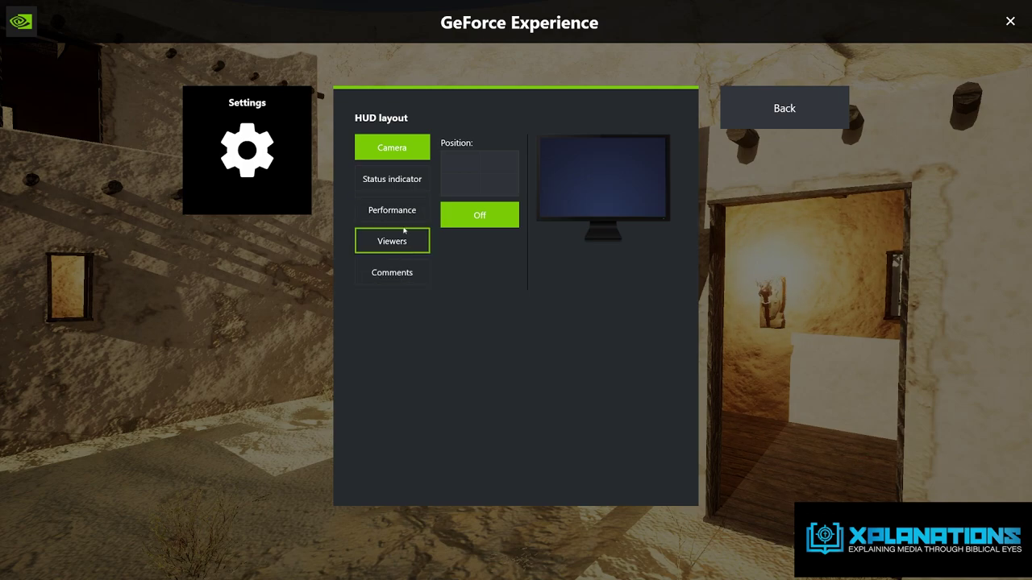
{"action": "left_click", "coordinate": [412, 210]}
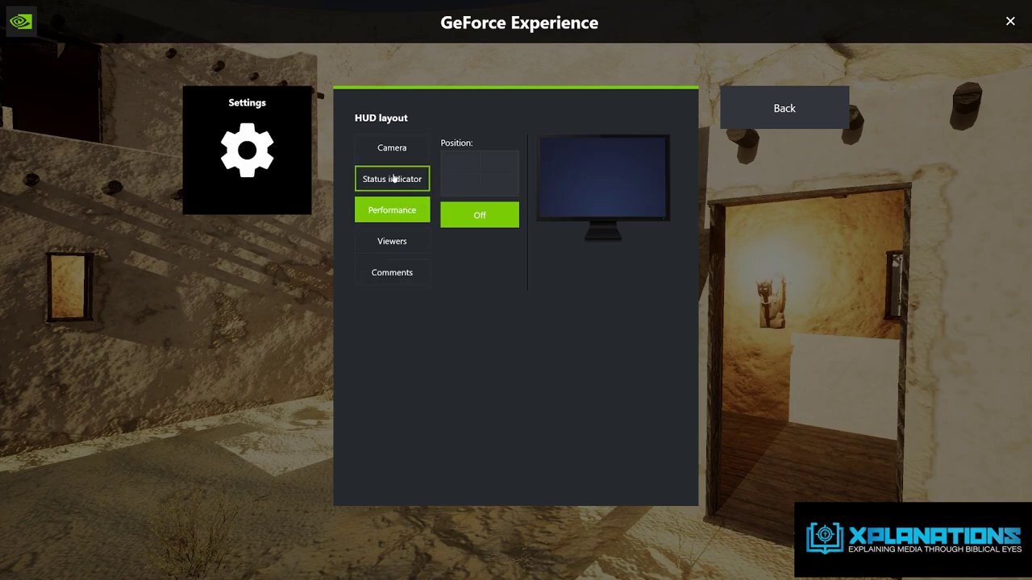
{"action": "left_click", "coordinate": [464, 188]}
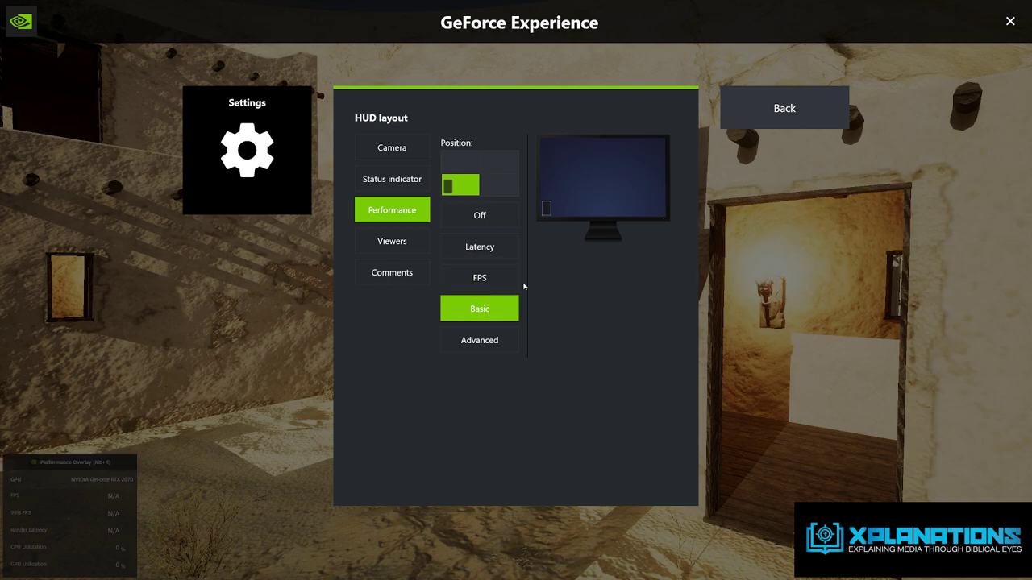
{"action": "left_click", "coordinate": [794, 120]}
{"action": "left_click", "coordinate": [797, 122]}
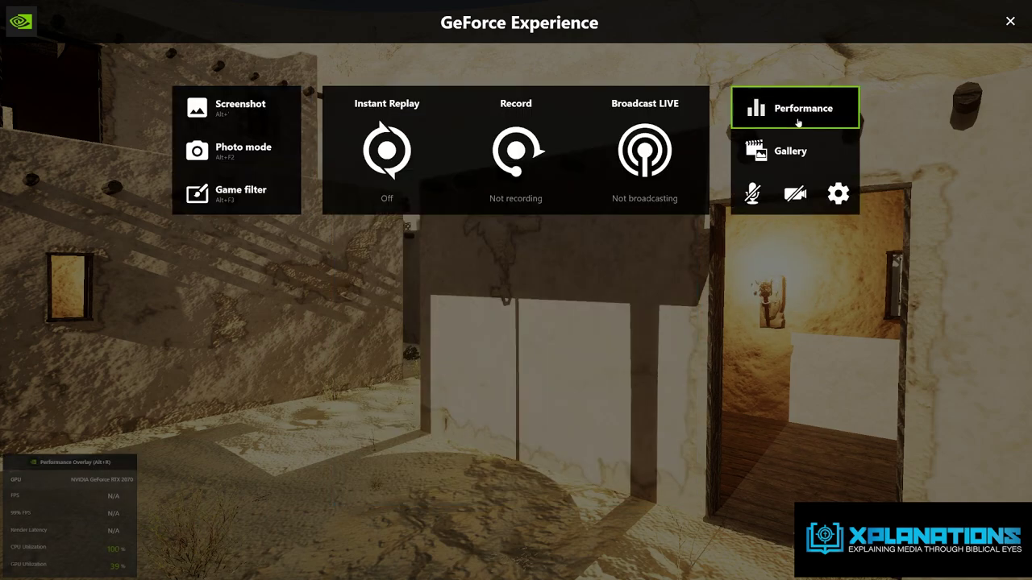
Close the GeForce overlay, look over the game's graphics options, and resume play
{"action": "left_click", "coordinate": [1010, 21]}
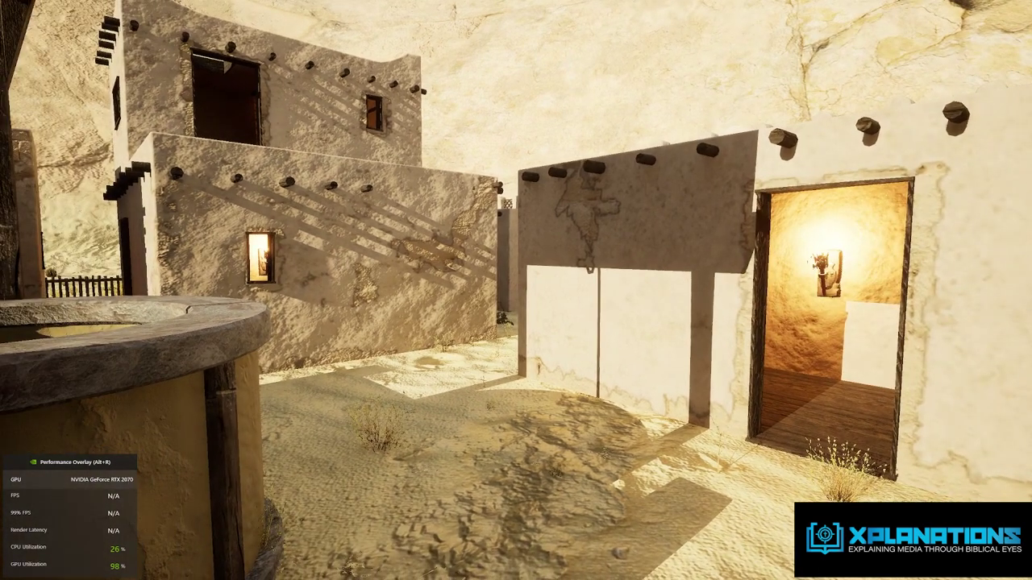
{"action": "key", "text": "Escape"}
{"action": "left_click", "coordinate": [561, 309]}
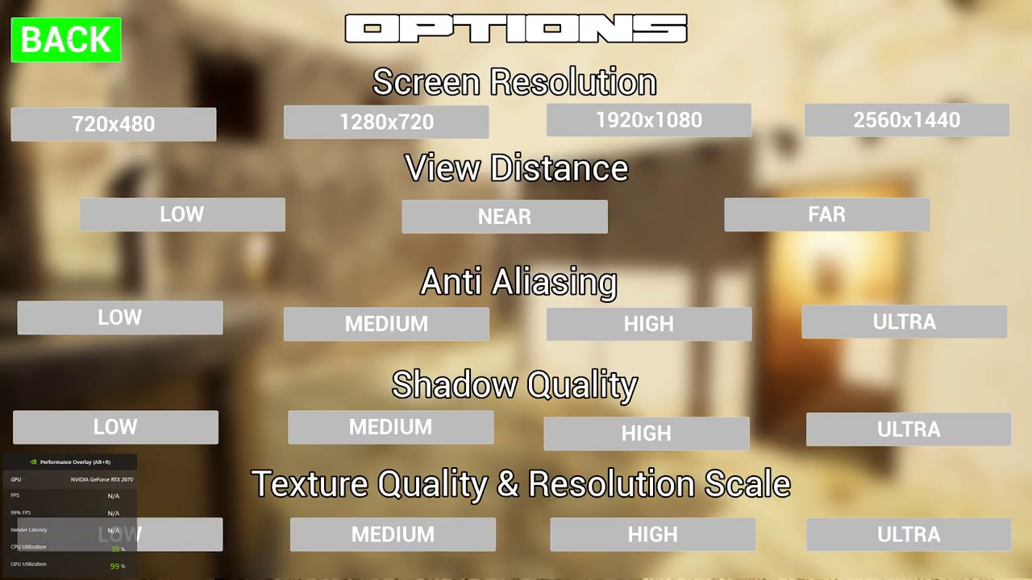
{"action": "left_click", "coordinate": [66, 39]}
{"action": "left_click", "coordinate": [365, 223]}
Pause again and review the graphics options, backing out to the pause menu
{"action": "key", "text": "Escape"}
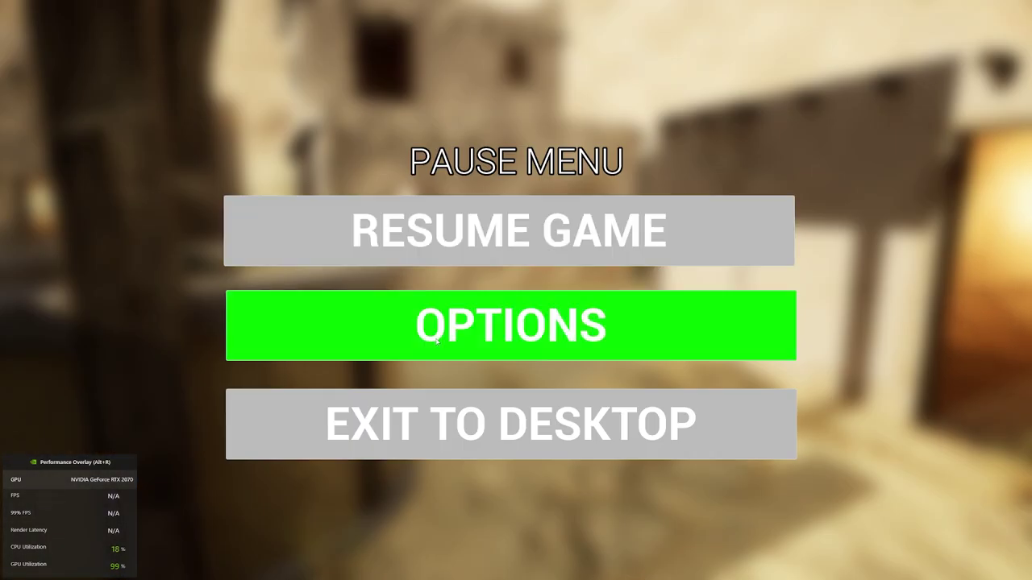
{"action": "left_click", "coordinate": [436, 342]}
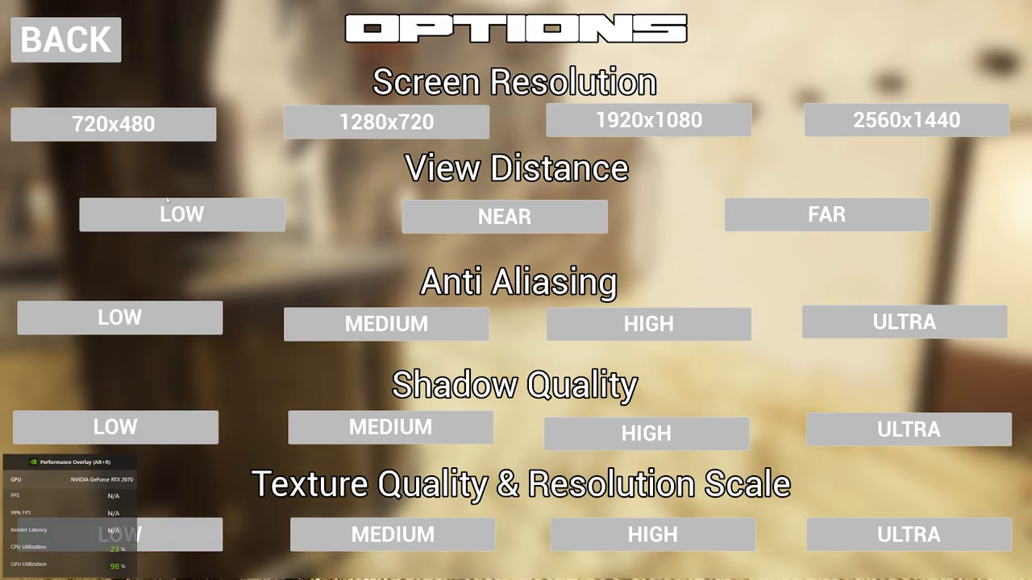
{"action": "left_click", "coordinate": [66, 40]}
Resume play and walk through the adobe alleys past the well toward the barrel
{"action": "left_click", "coordinate": [507, 231]}
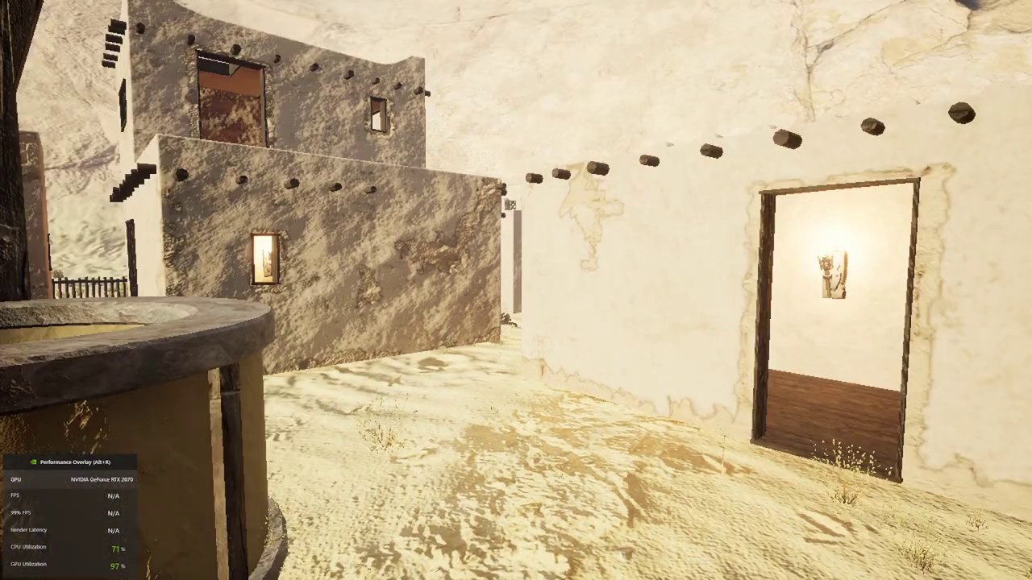
{"action": "key", "text": "s"}
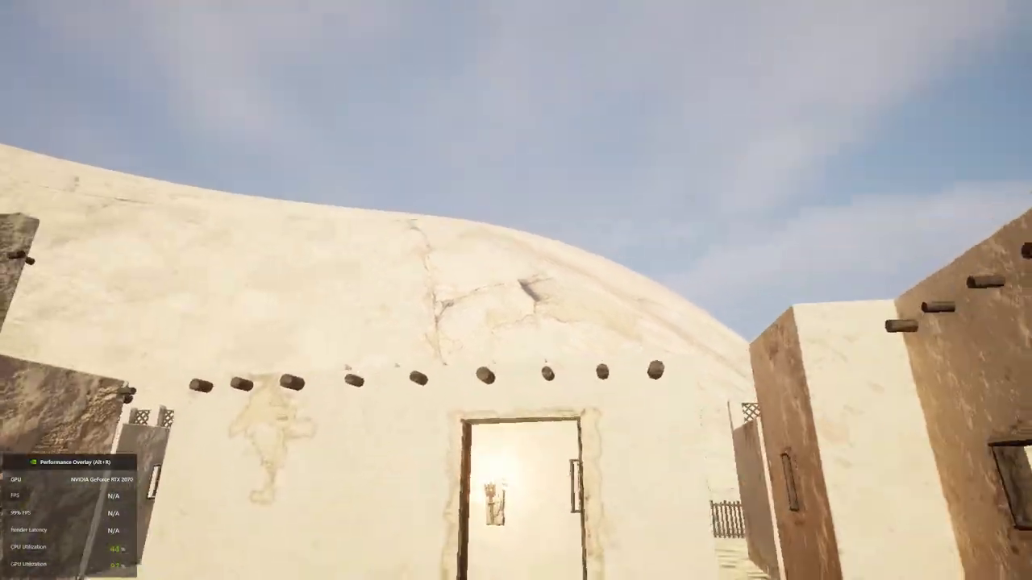
{"action": "key", "text": "w"}
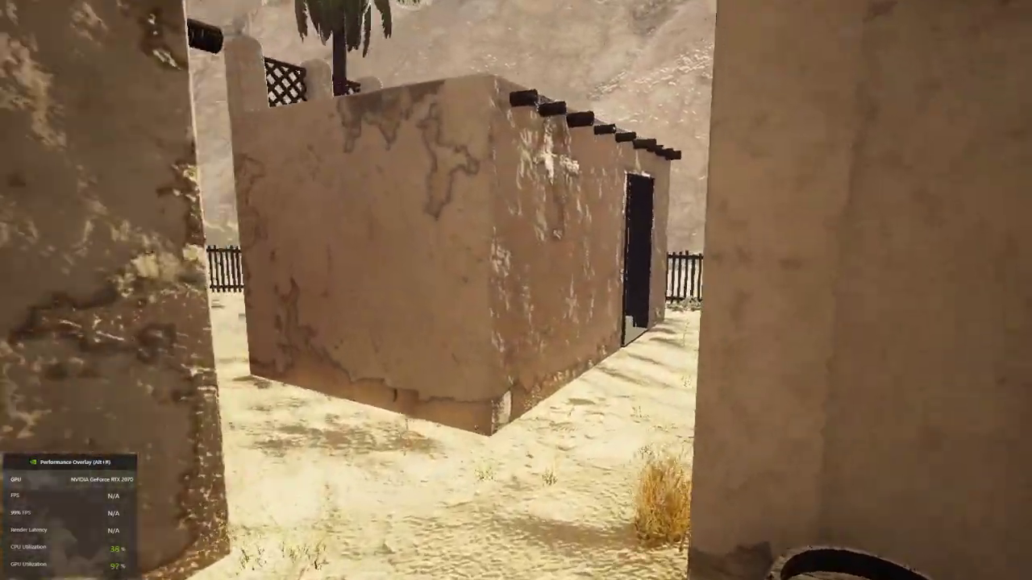
{"action": "key", "text": "w"}
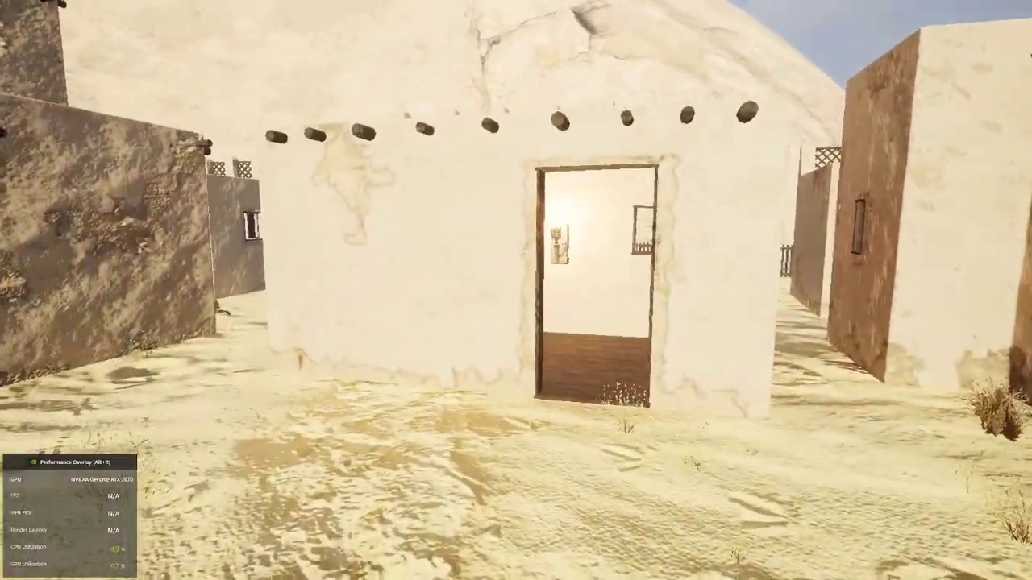
{"action": "key", "text": "w"}
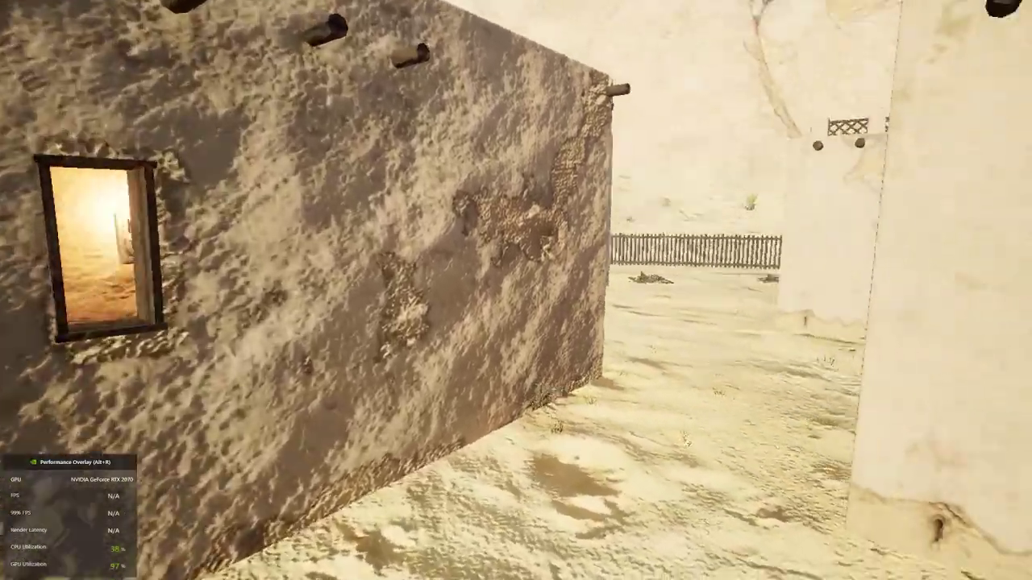
{"action": "key", "text": "w"}
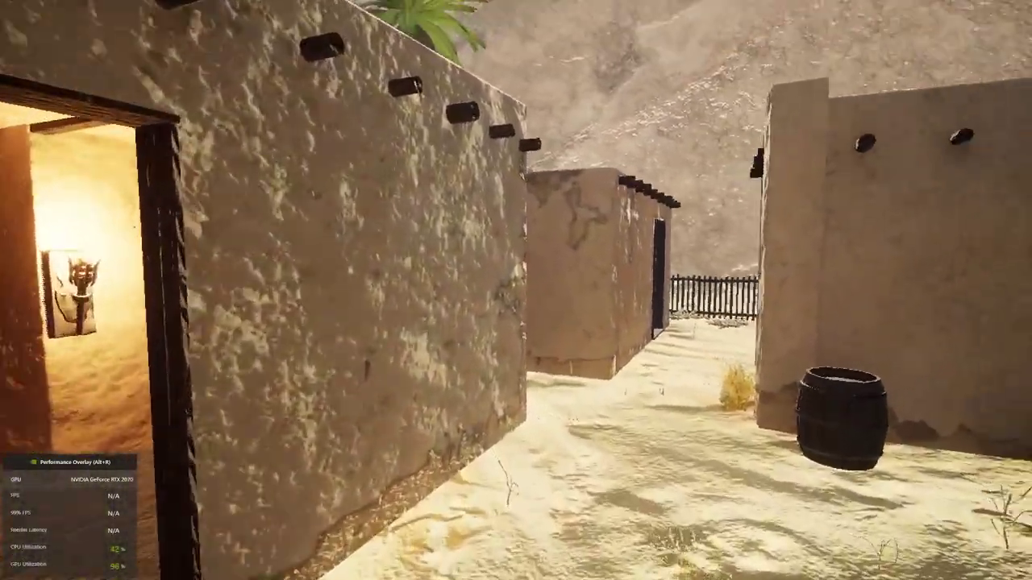
Approach the white domed building's open doorway, then pause into the graphics options
{"action": "key", "text": "w"}
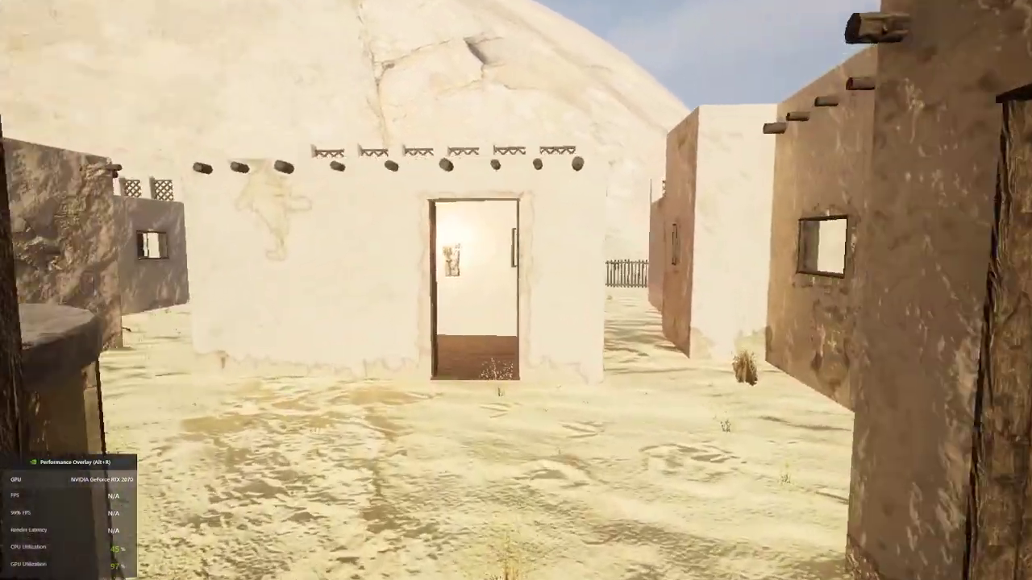
{"action": "key", "text": "w"}
{"action": "key", "text": "Escape"}
{"action": "left_click", "coordinate": [326, 294]}
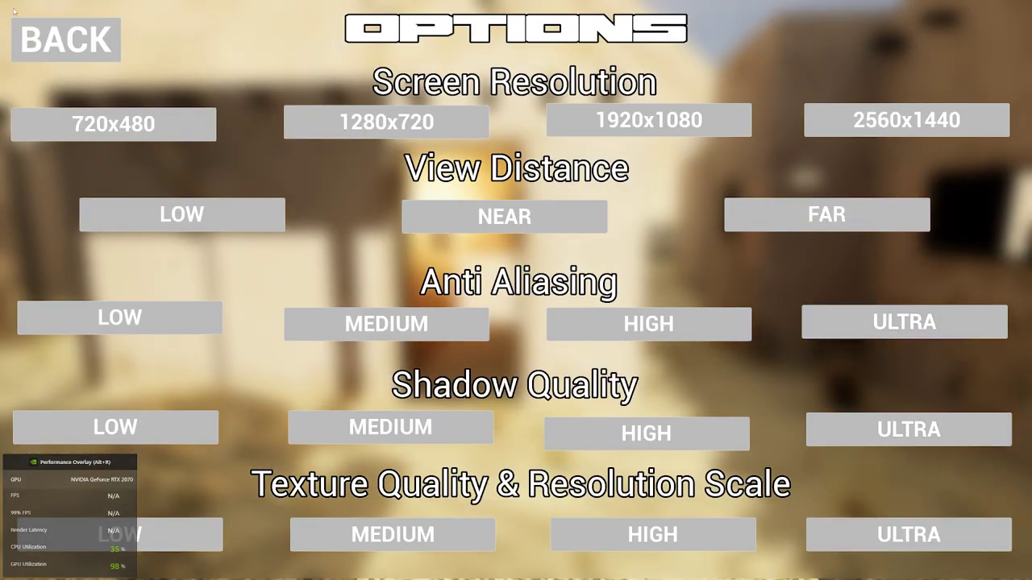
Leave the options and walk from the doorway through the alley and courtyard past the fence into the desert
{"action": "left_click", "coordinate": [67, 56]}
{"action": "key", "text": "Escape"}
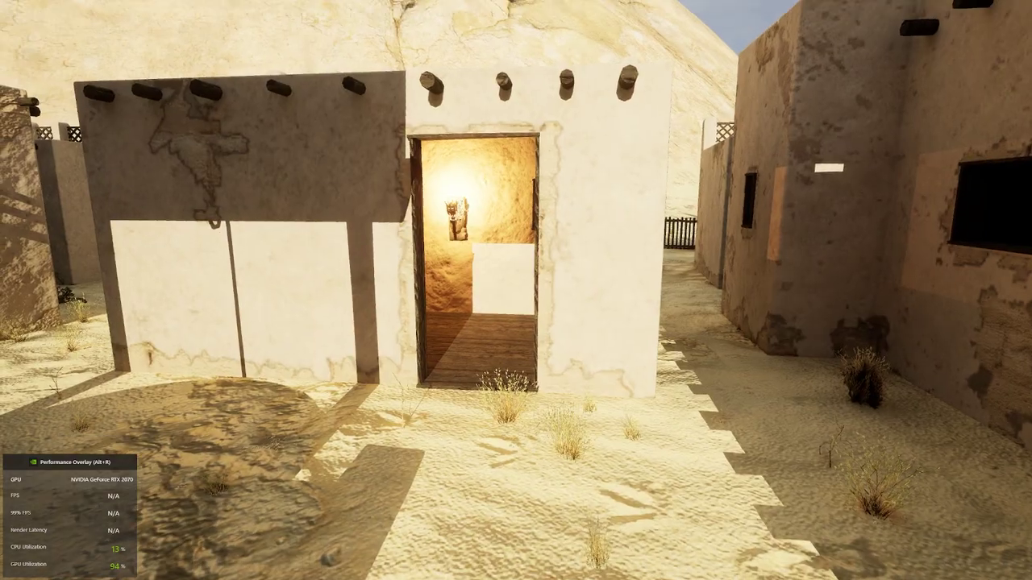
{"action": "key", "text": "w"}
{"action": "key", "text": "w"}
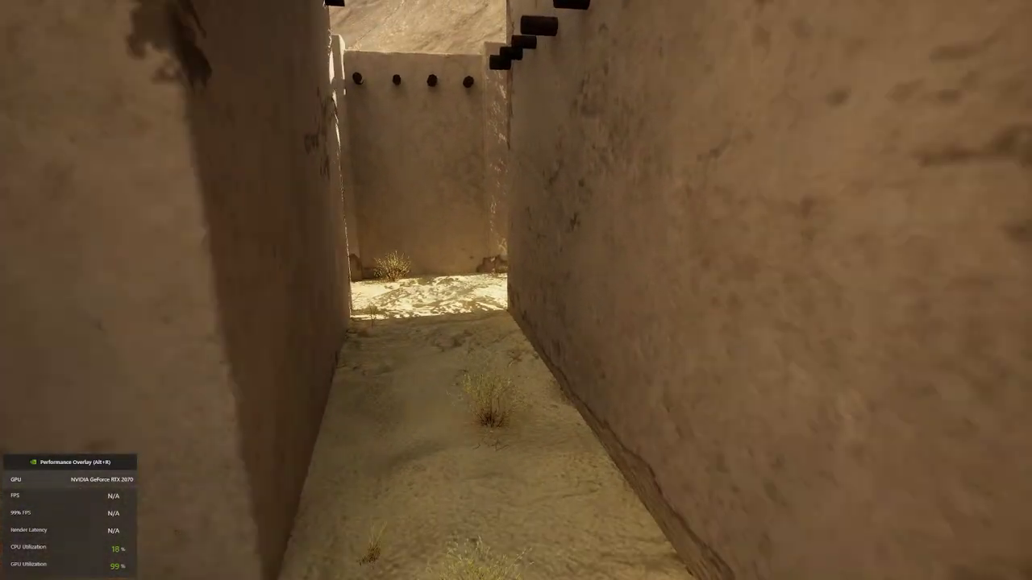
{"action": "key", "text": "w"}
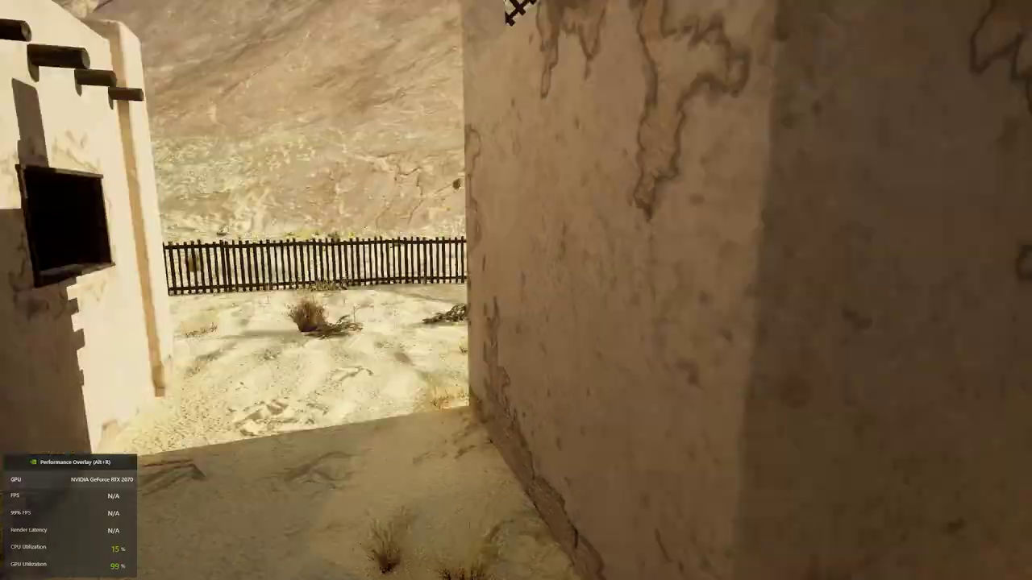
{"action": "key", "text": "w"}
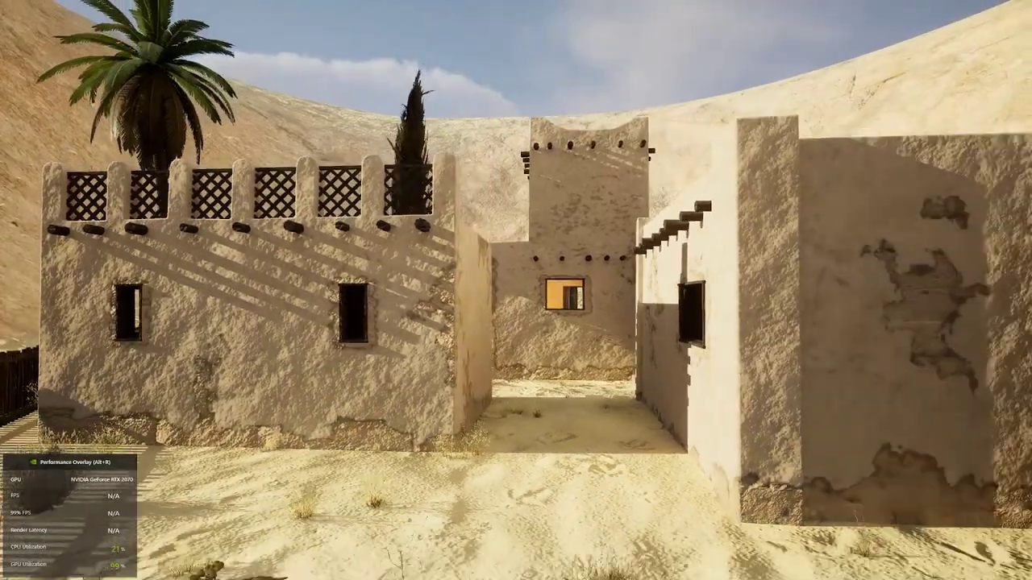
{"action": "key", "text": "w"}
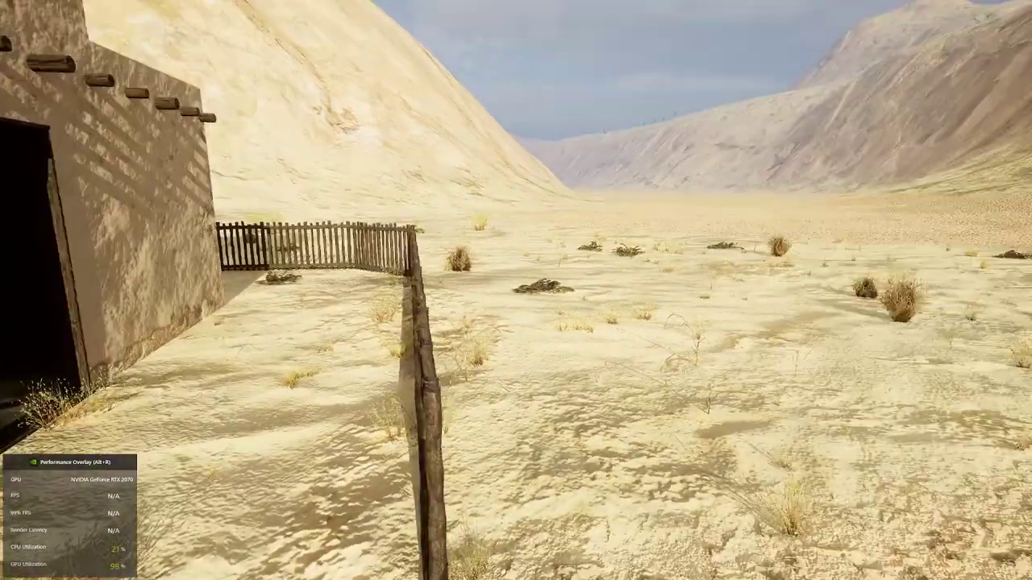
{"action": "key", "text": "w"}
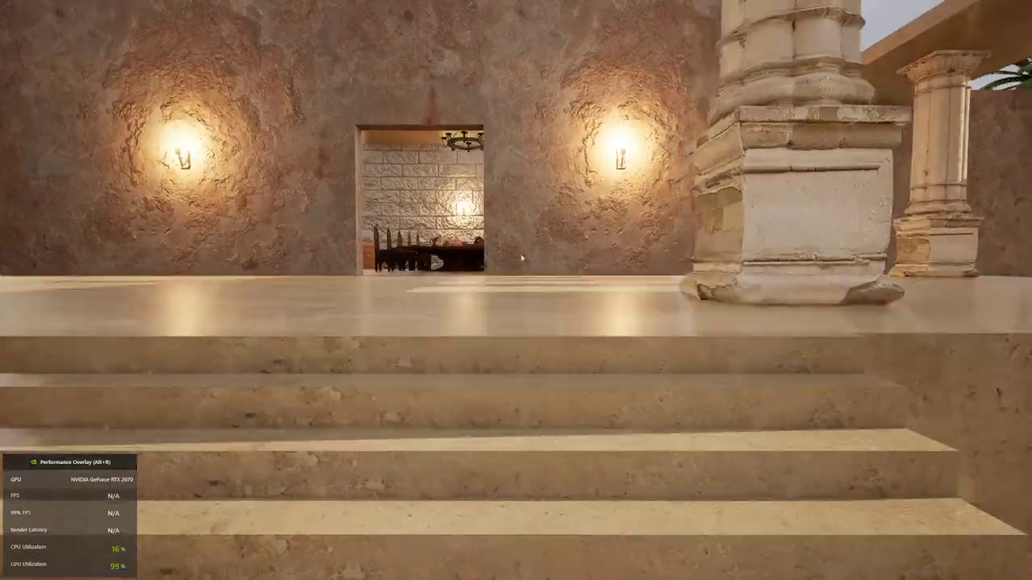
Set the game's anti-aliasing to High and return to the pause menu
{"action": "key", "text": "Escape"}
{"action": "left_click", "coordinate": [663, 300]}
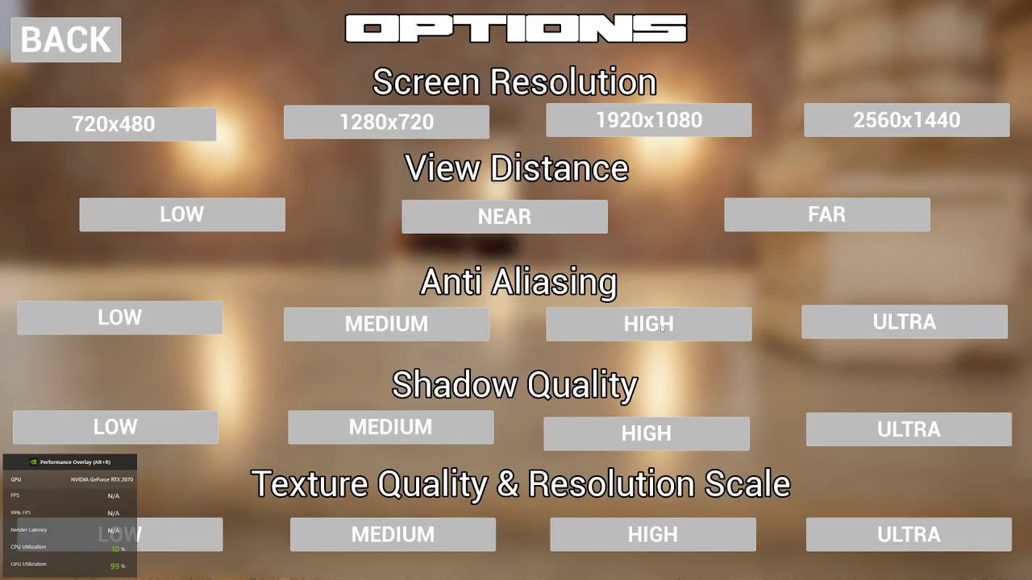
{"action": "left_click", "coordinate": [661, 325]}
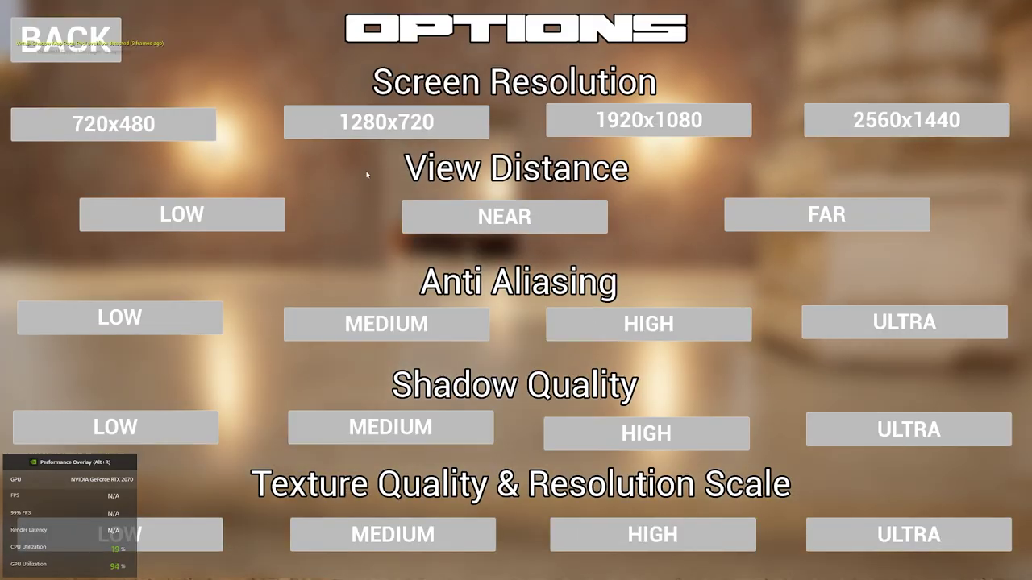
{"action": "left_click", "coordinate": [83, 48]}
Resume and walk across the palace floor to the chandelier-lit dining-room doorway
{"action": "left_click", "coordinate": [411, 236]}
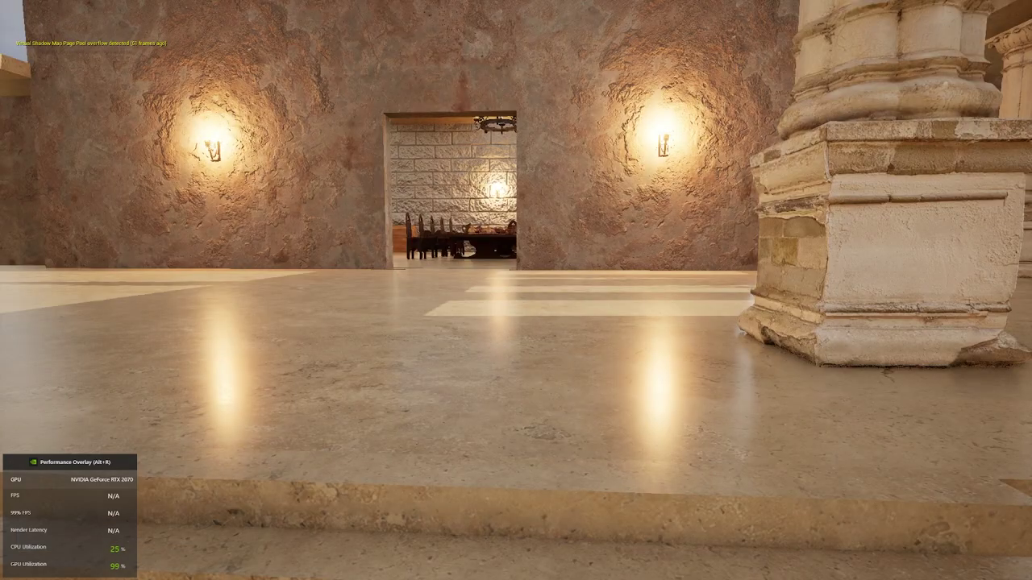
{"action": "key", "text": "w"}
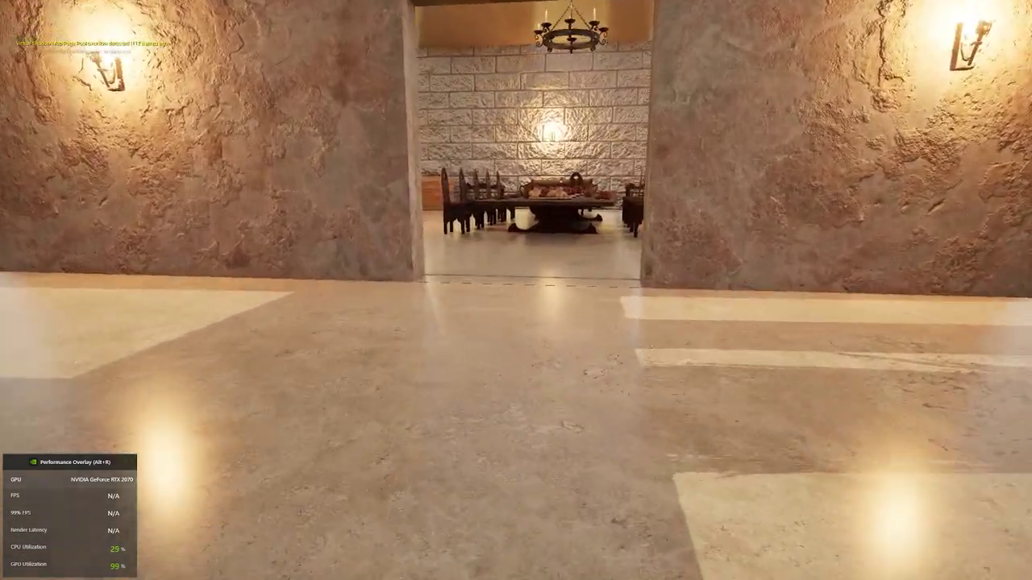